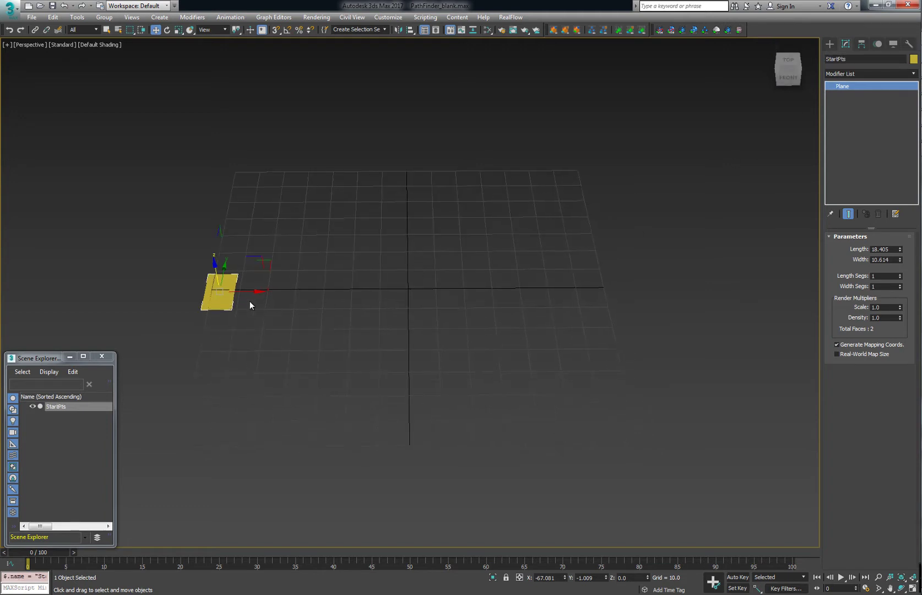
Step: Copy the StartPts plane along X to the opposite side of the grid and rename the copy EndPts
left_click_drag(249, 301, 661, 298, "shift")
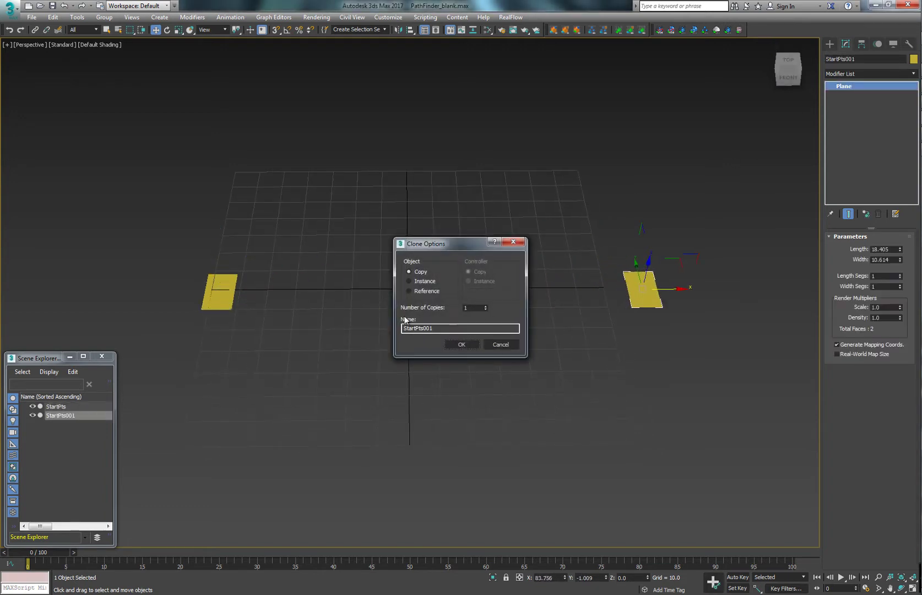
left_click(462, 345)
type("End")
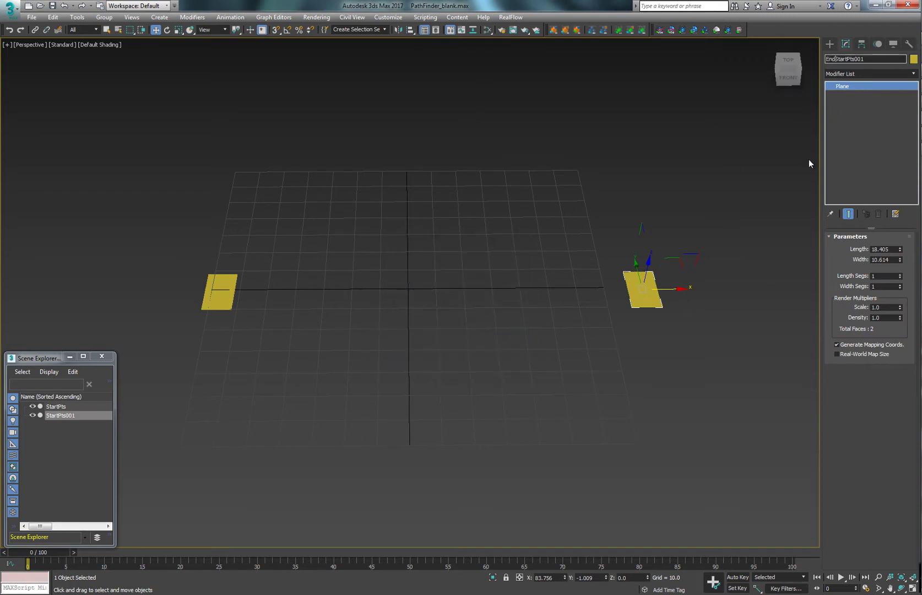
key("Delete")
key("Delete")
key("Delete")
key("Delete")
key("Delete")
Step: Resize the EndPts plane to about 106 long by 15 wide and rotate it about -8 degrees around Z
mouse_move(900, 249)
left_mouse_down()
mouse_move(865, 5)
mouse_move(899, 258)
mouse_move(899, 241)
left_mouse_up()
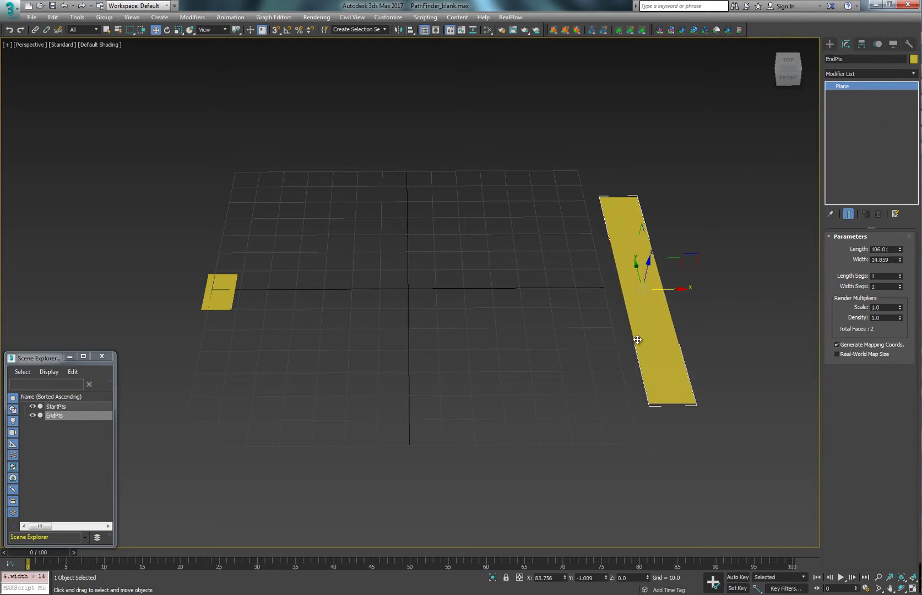
middle_click_drag(562, 343, 517, 335)
key("e")
left_click_drag(582, 301, 572, 298)
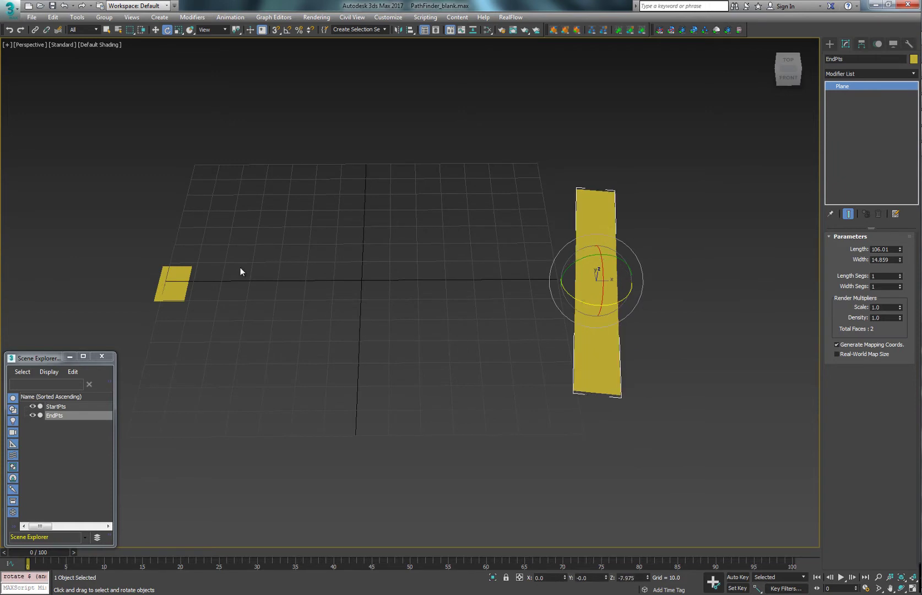
Step: Rotate the StartPts plane about 18 degrees around Z and move both yellow planes outward, each about 15 units farther from the grid
left_click(186, 270)
left_click_drag(183, 305, 196, 302)
middle_click_drag(196, 303, 236, 354)
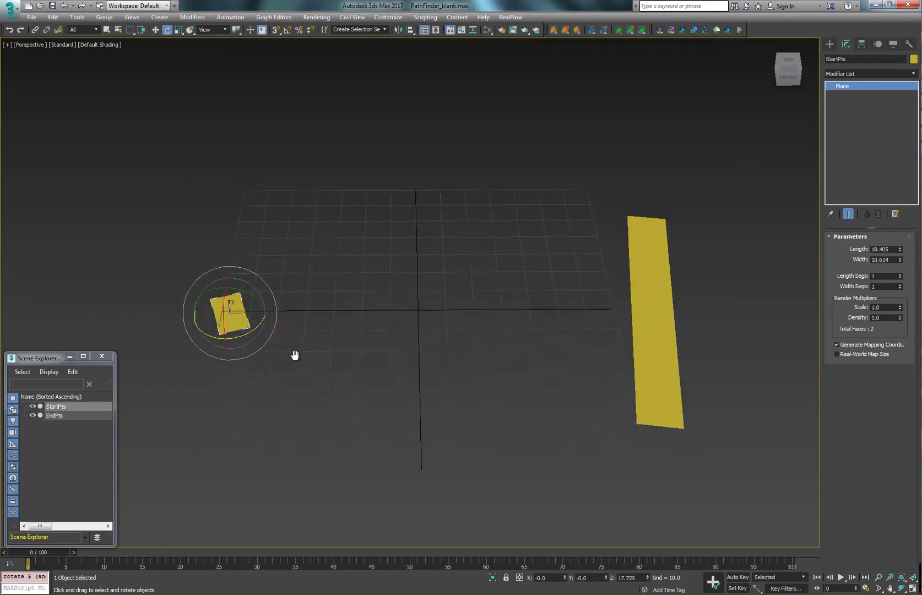
key("w")
left_click_drag(289, 298, 244, 293)
left_click_drag(661, 310, 700, 312)
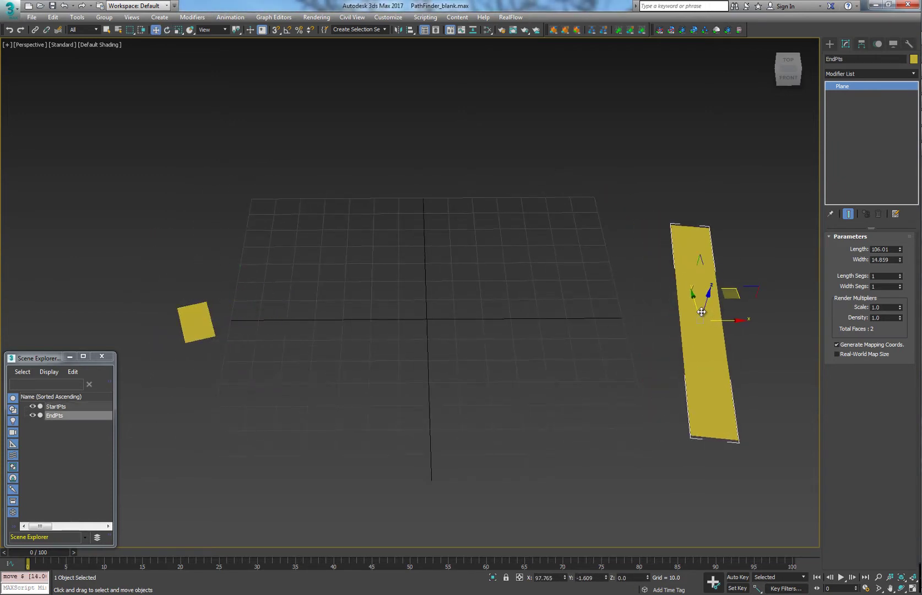
Step: Create a plane about 114 long by 119 wide over the grid, between the two yellow planes
left_click(830, 43)
left_click(887, 146)
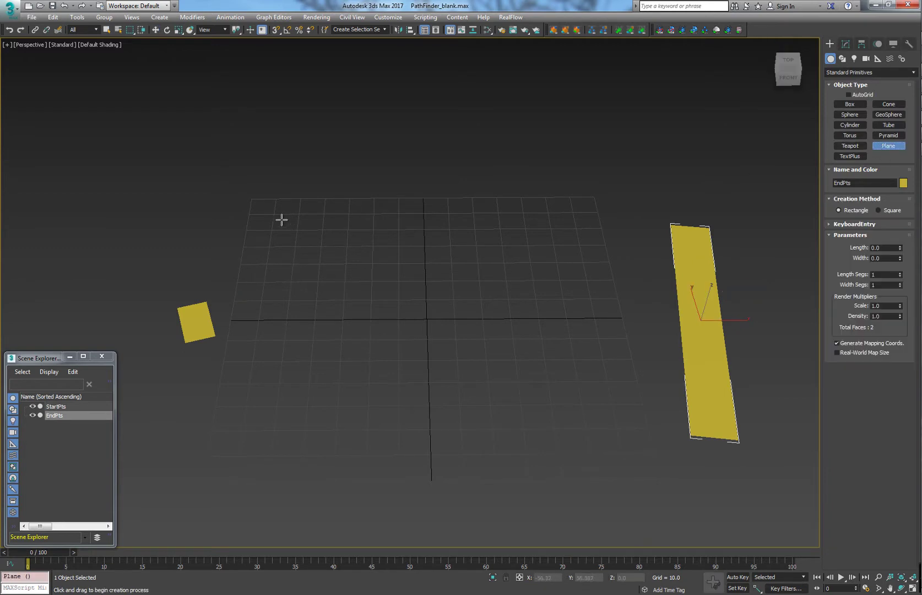
left_click_drag(279, 218, 632, 448)
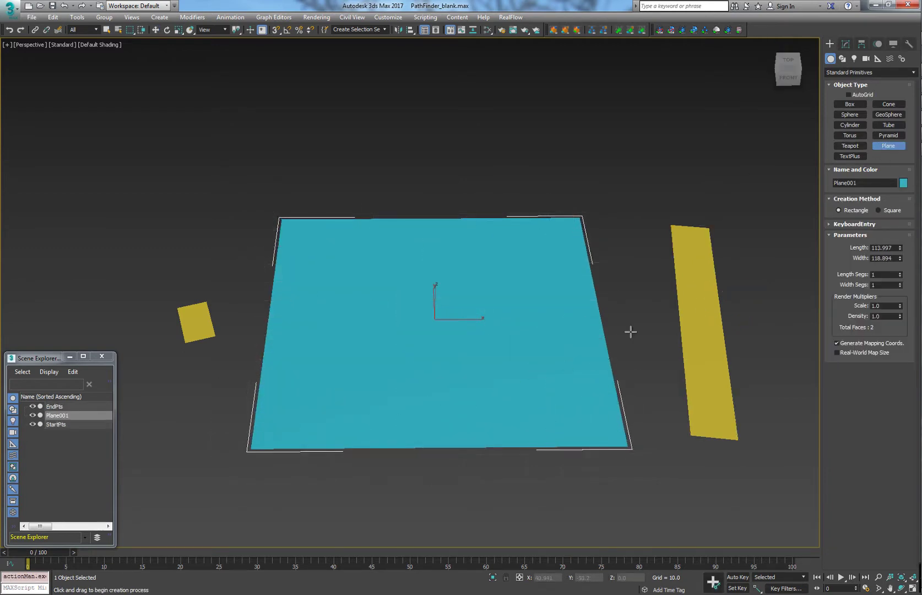
Step: Set the new plane to 32 length and 32 width segments and display edged faces in the viewport
double_click(879, 273)
type("32")
key("Tab")
type("32")
key("Tab")
middle_click_drag(527, 331, 486, 329)
key("F4")
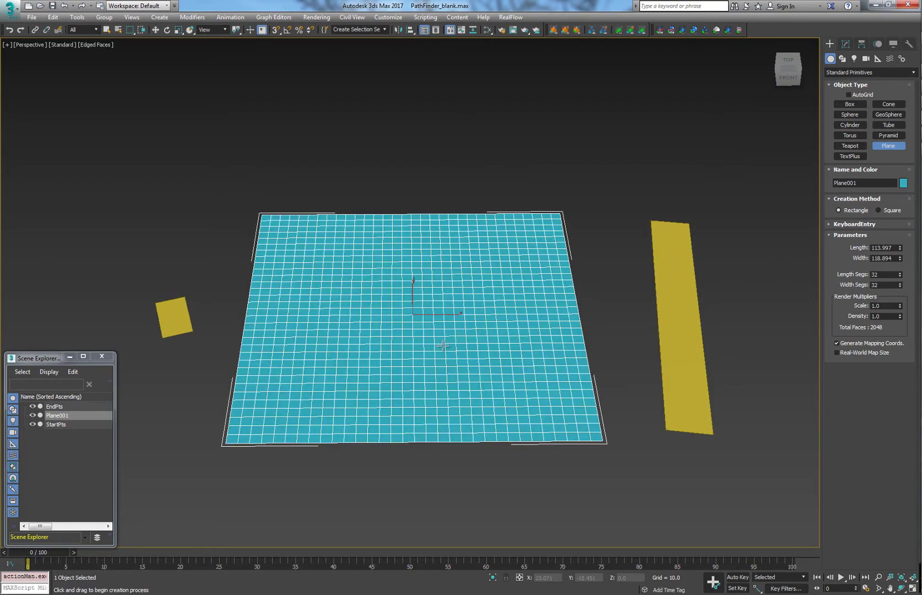
Step: Create a Vu_PathFinder shape in front of the segmented plane and open its parameters for editing
mouse_move(425, 325)
middle_mouse_down("alt")
mouse_move(418, 295)
mouse_move(399, 291)
mouse_move(397, 300)
middle_mouse_up("alt")
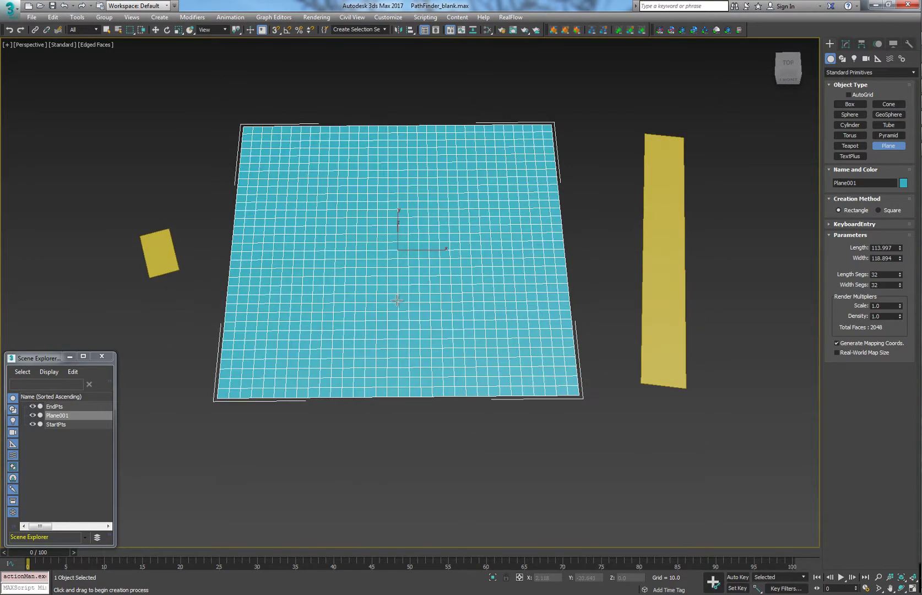
left_click(842, 58)
left_click(870, 72)
left_click(842, 128)
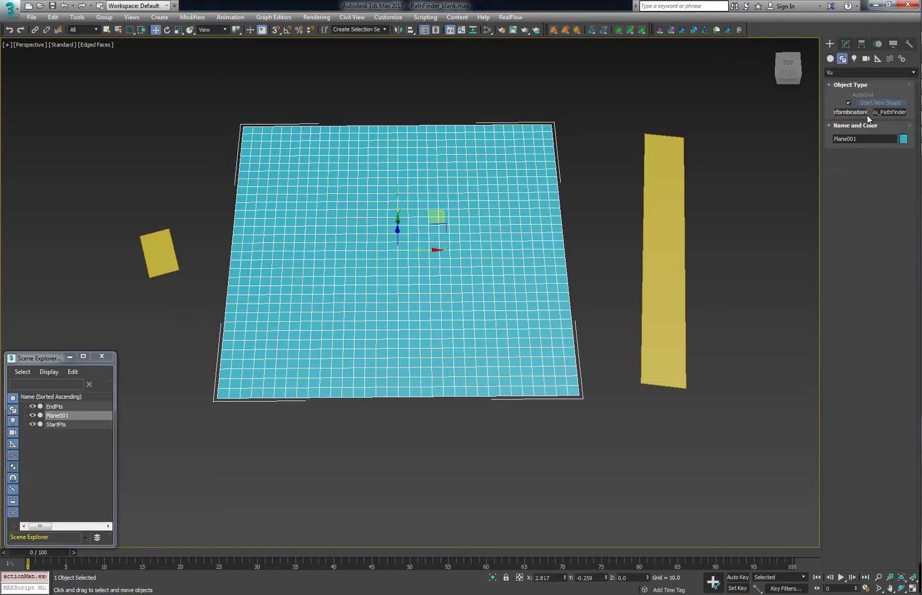
left_click(869, 114)
left_click(402, 483)
left_click(845, 44)
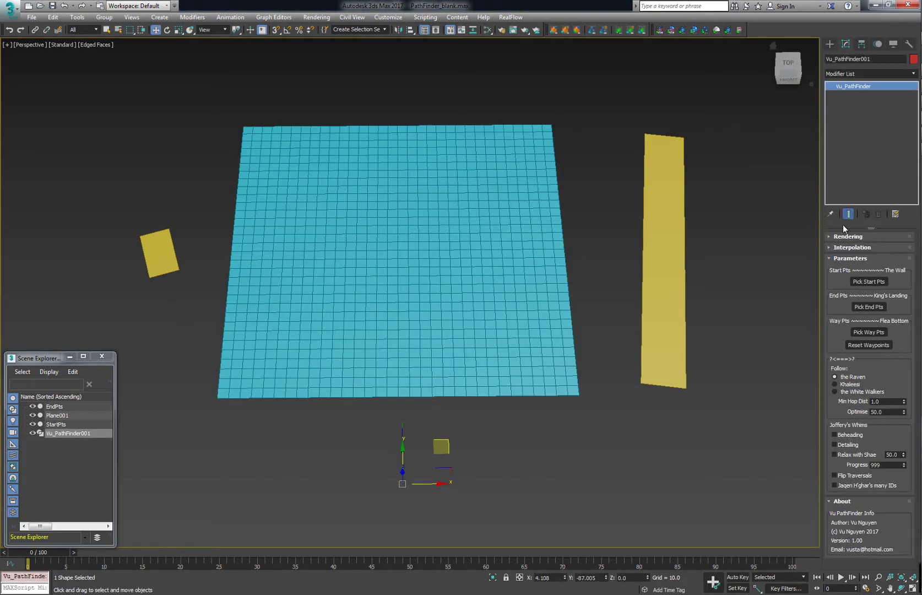
Step: Assign StartPts as the PathFinder's start points, EndPts as its end points and the segmented plane as its way points
left_click(868, 282)
left_click(171, 253)
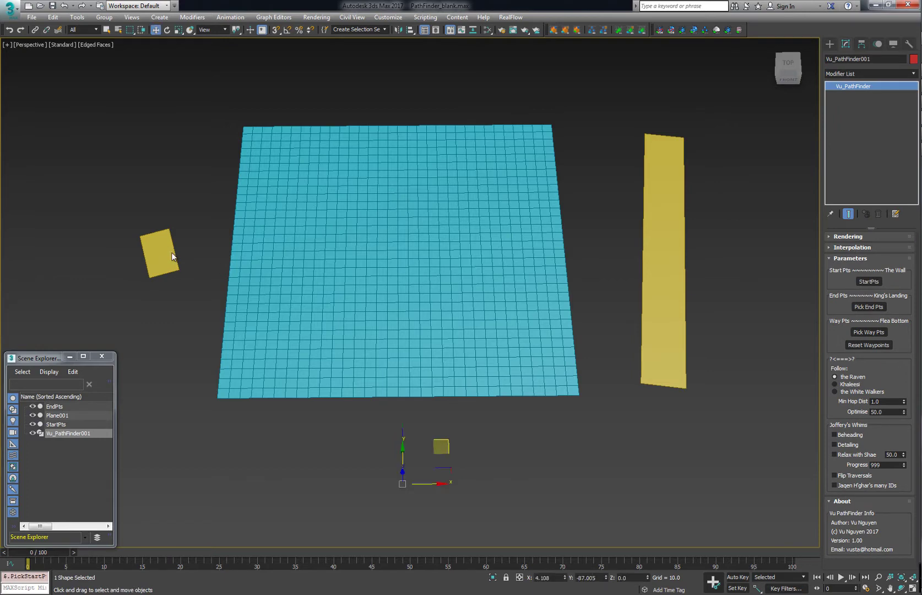
left_click(869, 307)
left_click(675, 254)
left_click(868, 332)
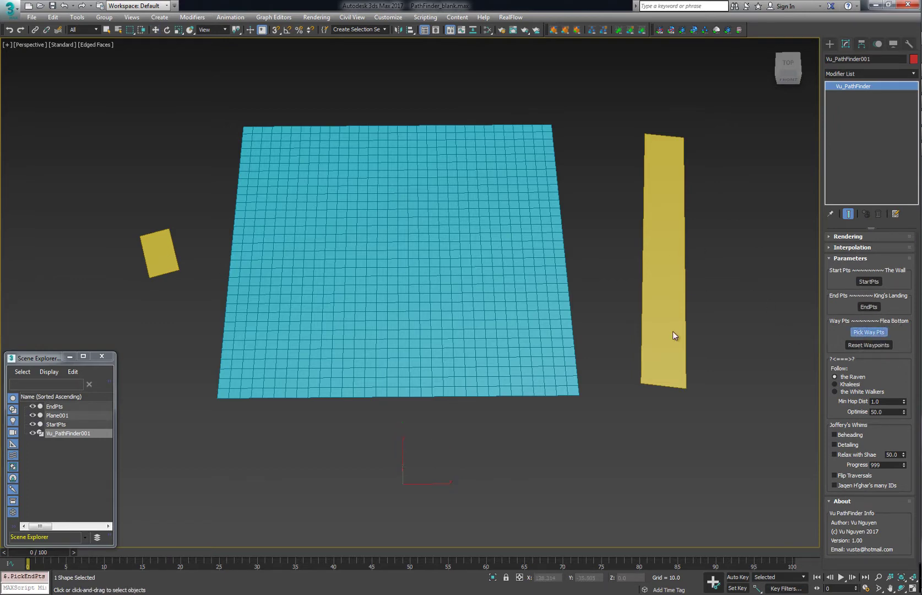
left_click(465, 267)
mouse_move(341, 273)
middle_mouse_down("alt")
mouse_move(369, 262)
mouse_move(343, 274)
middle_mouse_up("alt")
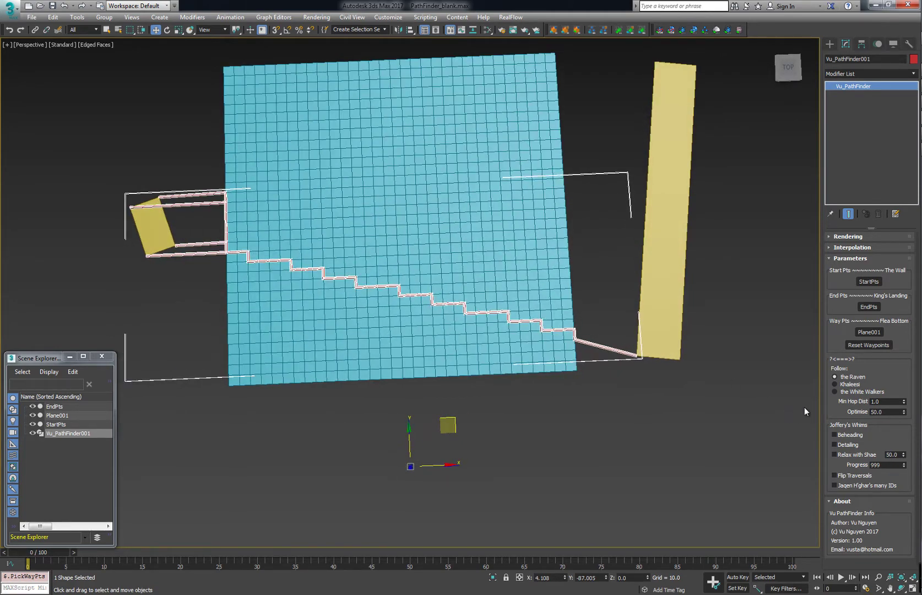
Step: Move the StartPts plane about 15 units away from the segmented plane in X and about 13 units up in Y
middle_click_drag(140, 274, 184, 310)
left_click(194, 261)
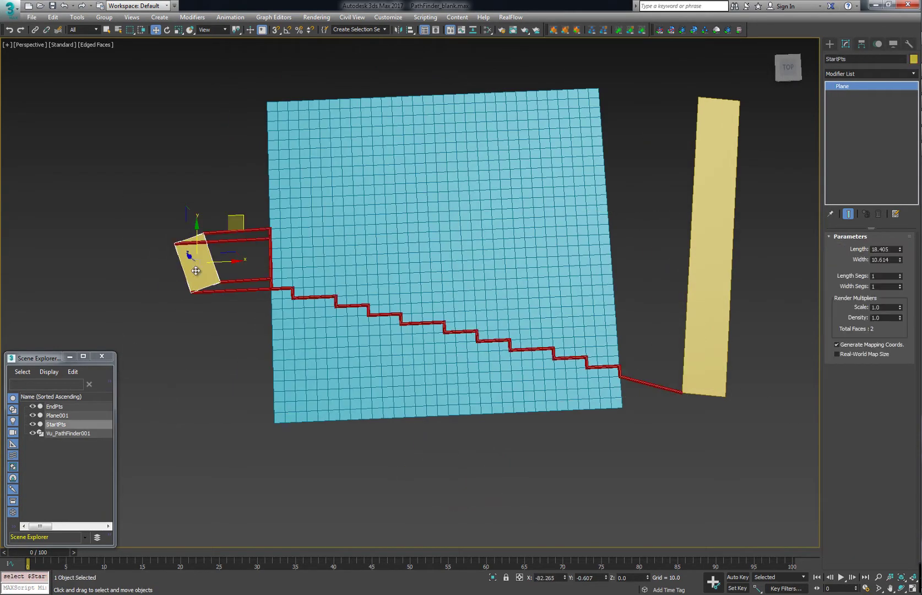
left_click_drag(240, 216, 193, 179)
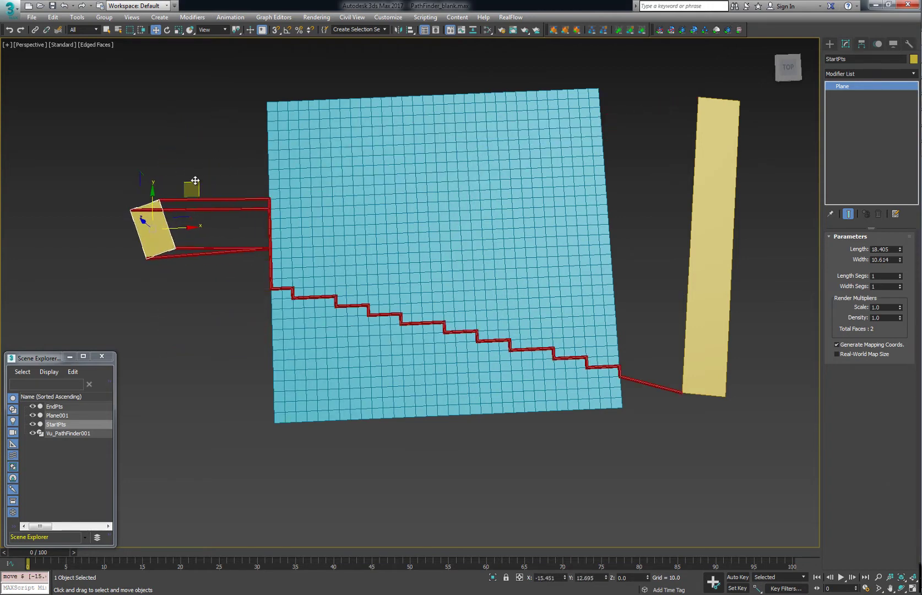
Step: Increase the length of the EndPts plane to about 157
middle_click_drag(660, 234, 501, 272)
scroll(510, 245, "down", 3)
left_click(541, 266)
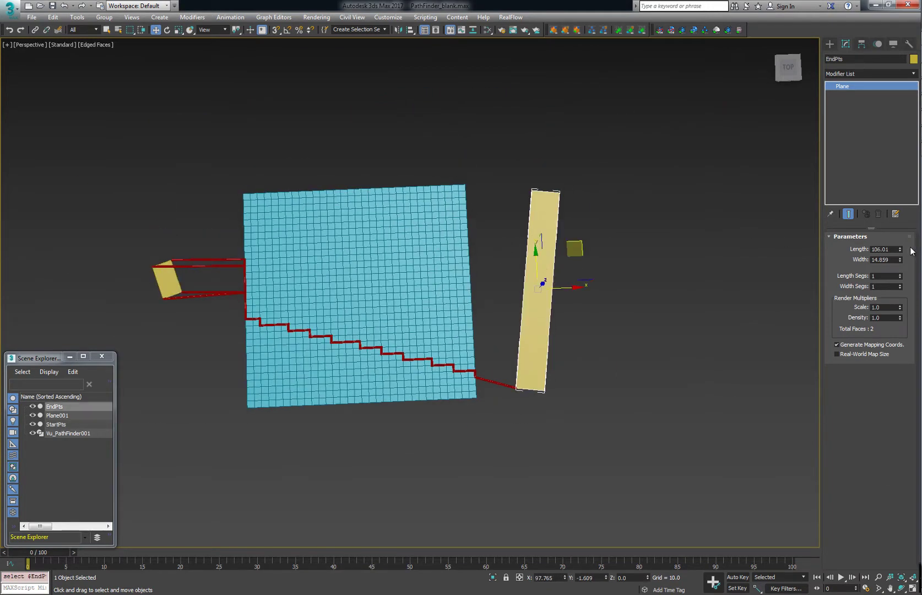
left_click_drag(900, 249, 897, 223)
middle_click_drag(651, 309, 688, 297)
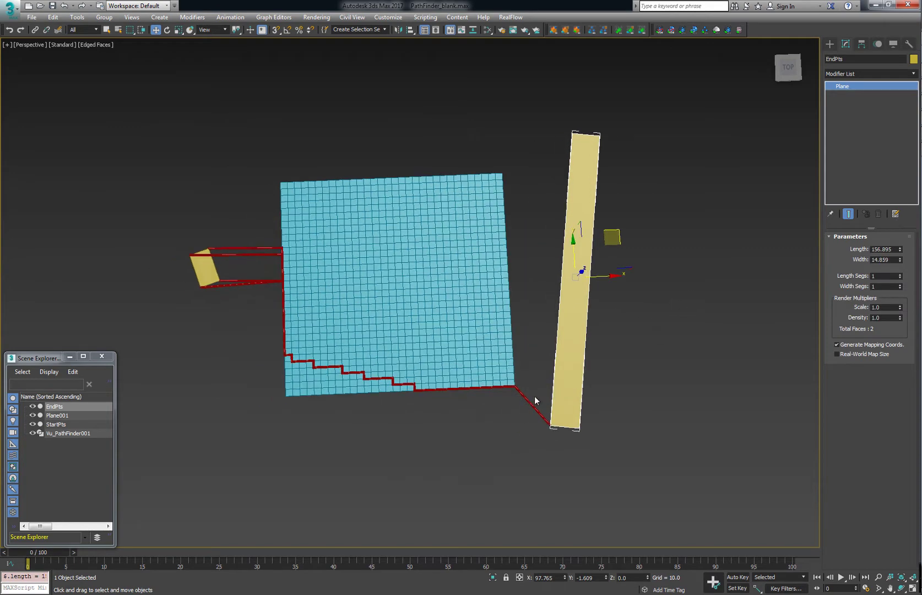
left_click(530, 401)
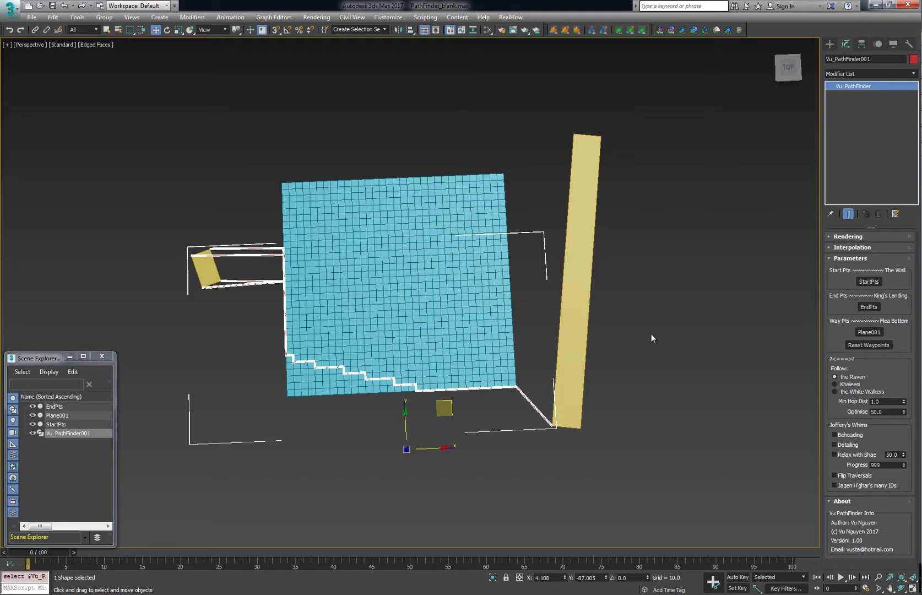
mouse_move(650, 338)
middle_mouse_down("alt")
mouse_move(646, 326)
mouse_move(640, 349)
middle_mouse_up("alt")
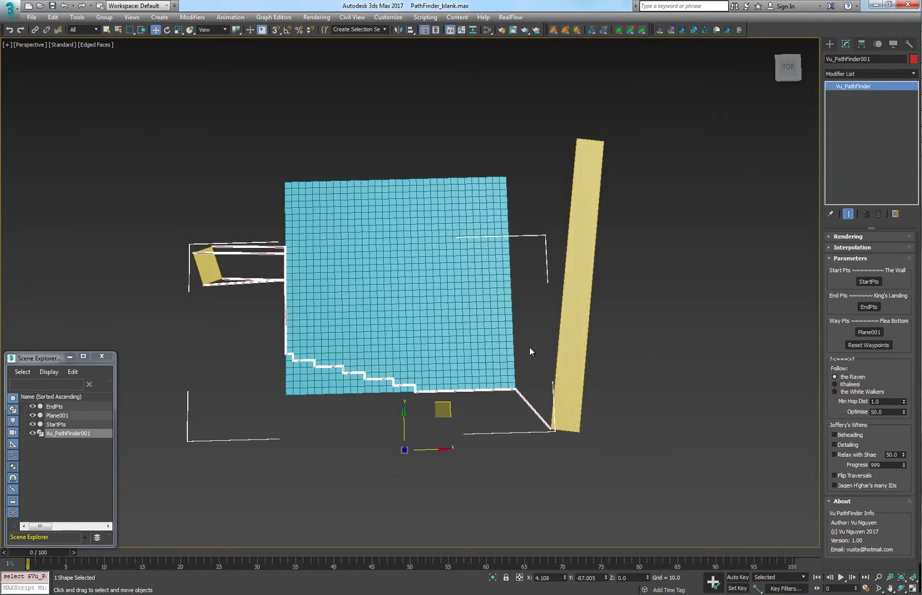
mouse_move(530, 347)
middle_mouse_down("alt")
mouse_move(528, 335)
mouse_move(528, 345)
middle_mouse_up("alt")
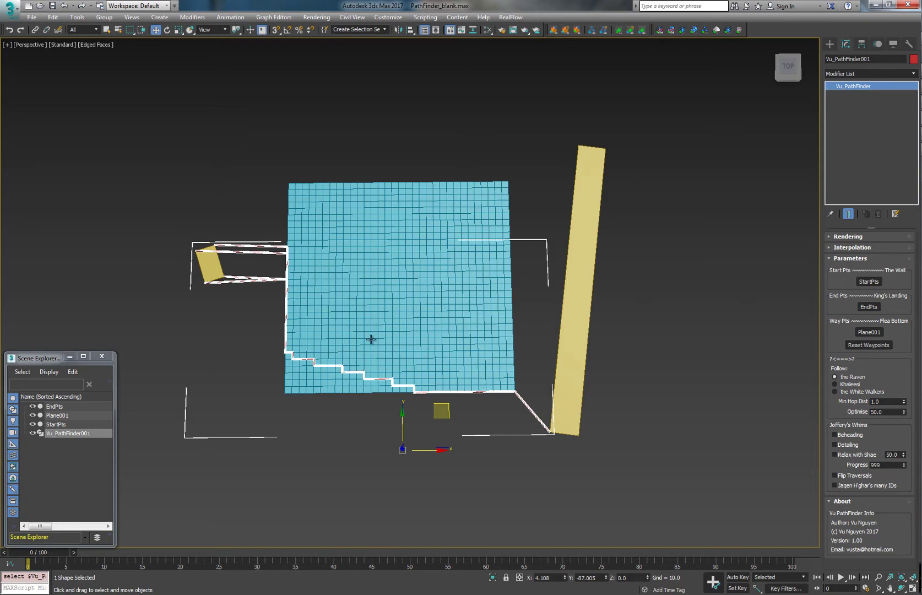
middle_click_drag(300, 325, 230, 305, "alt")
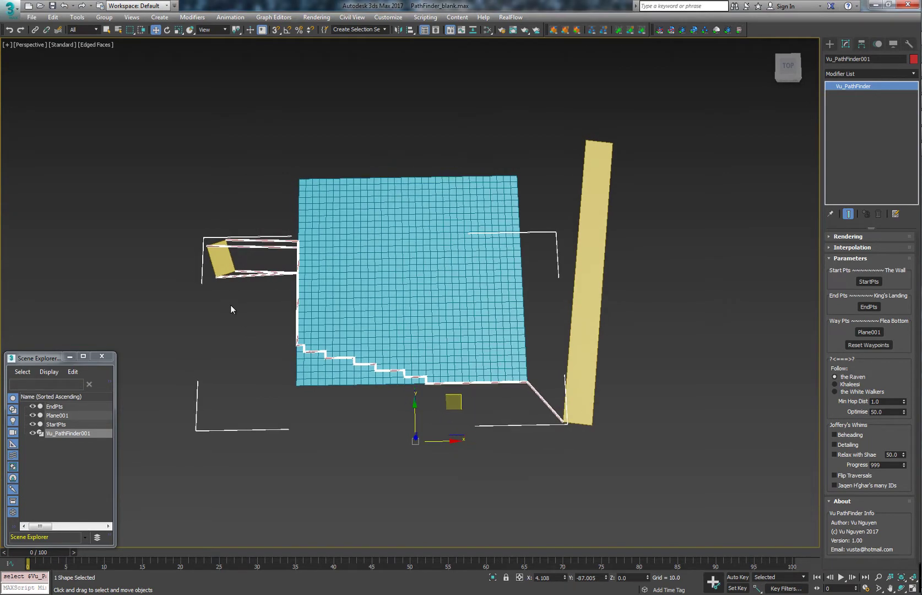
left_click(220, 258)
left_click(587, 227)
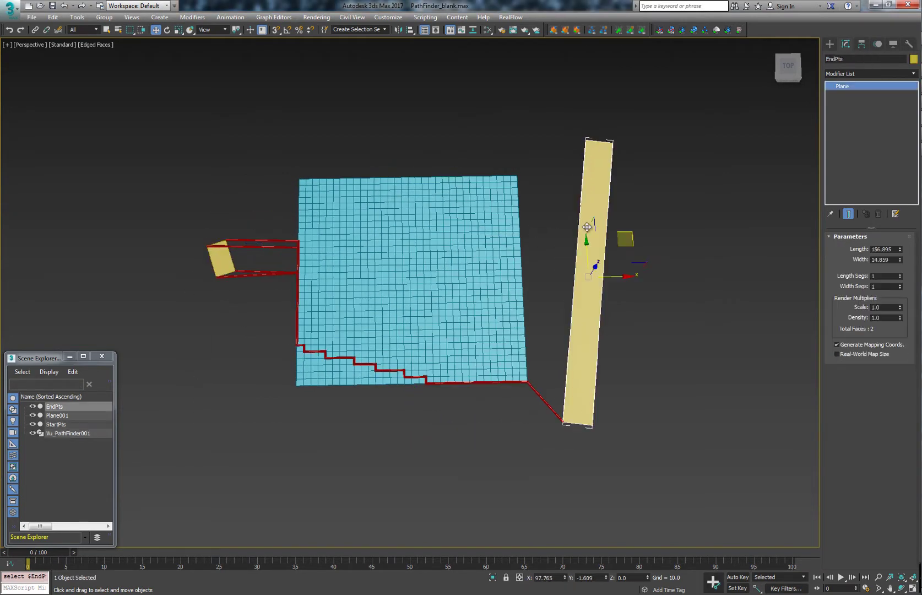
middle_click_drag(161, 305, 169, 313)
Step: Convert the StartPts plane to an Editable Mesh
left_click(227, 264)
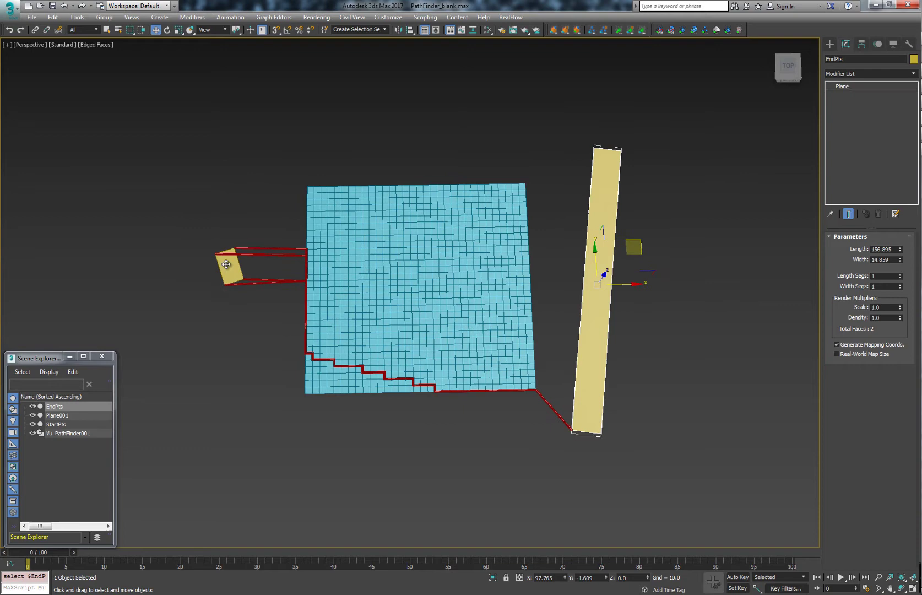
right_click(851, 85)
left_click(862, 139)
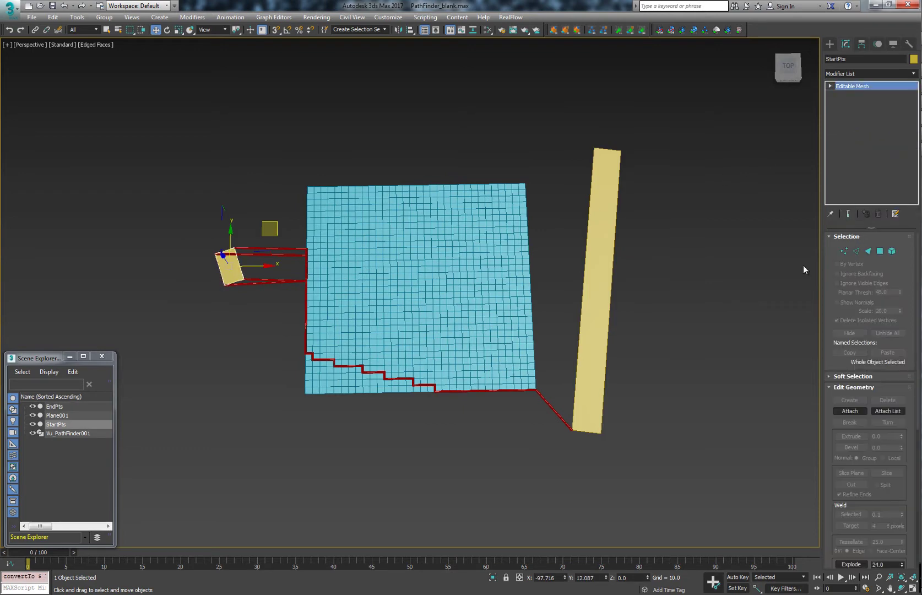
Step: Create four extra vertices in the StartPts mesh, scattered around its yellow face
left_click(844, 251)
left_click(849, 401)
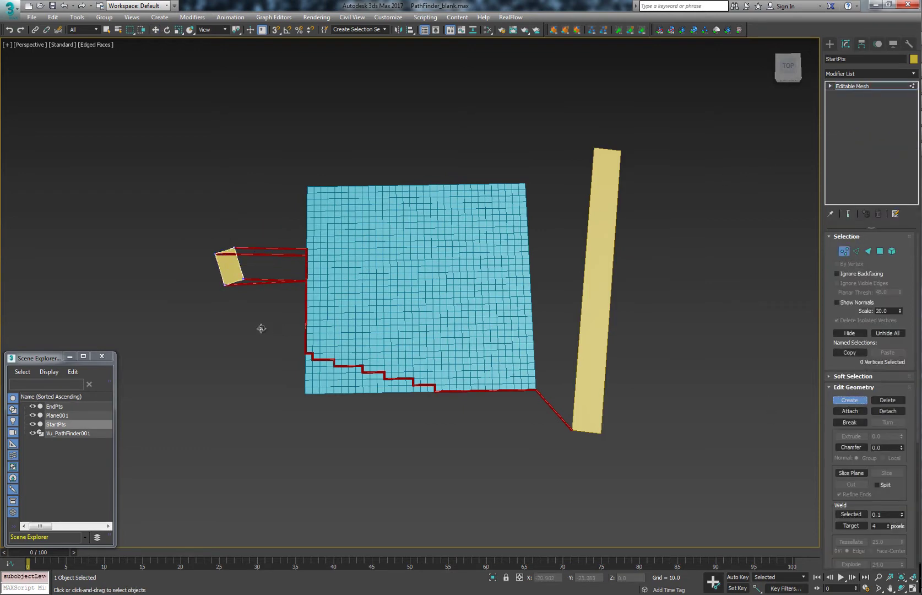
middle_click_drag(229, 314, 257, 330)
left_click(266, 323)
left_click(228, 298)
left_click(280, 244)
left_click(257, 225)
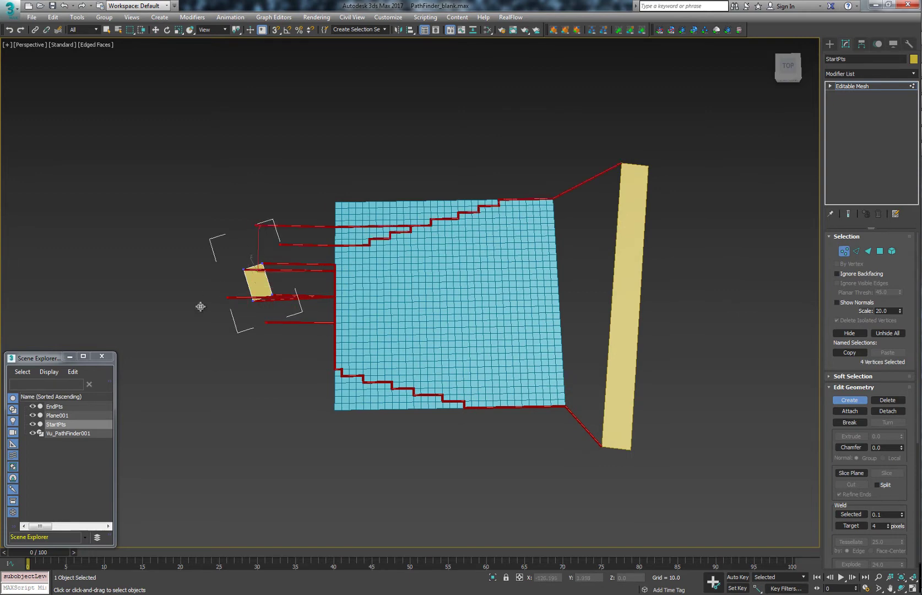
key("w")
Step: Delete the yellow polygon of the StartPts mesh, keeping the loose vertices
left_click(880, 251)
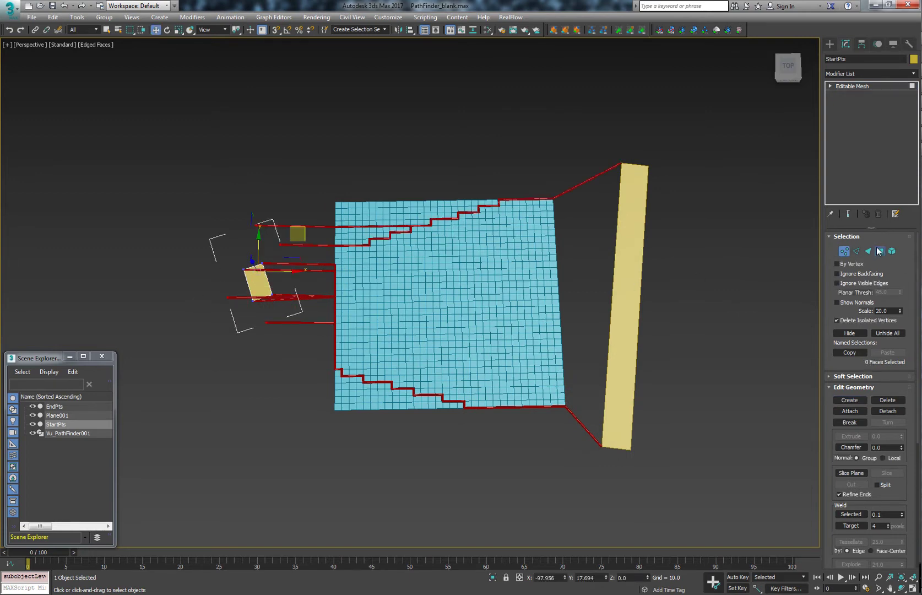
left_click(258, 284)
key("Delete")
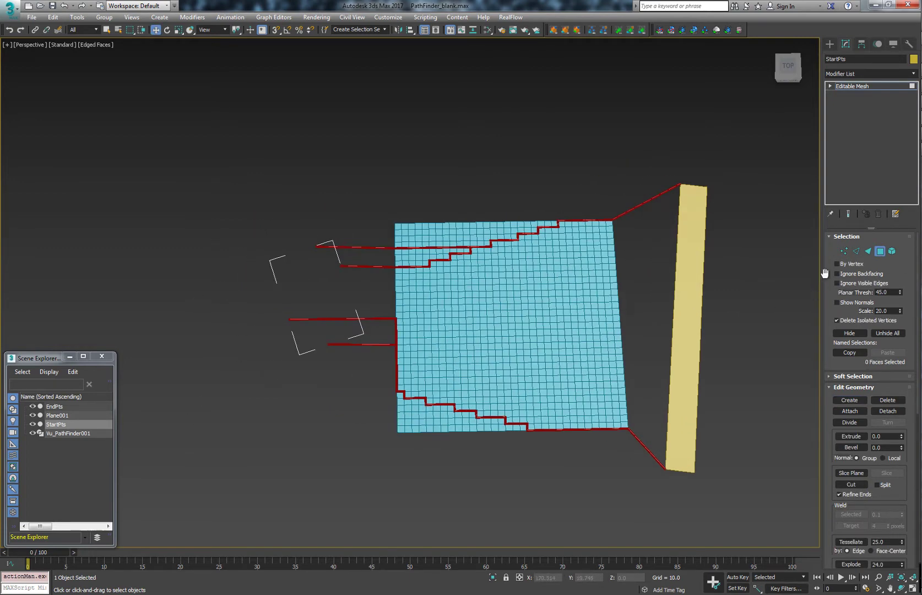
Step: Add one more StartPts vertex below the existing ones, near the segmented plane's lower-left corner, and leave vertex editing
key("1")
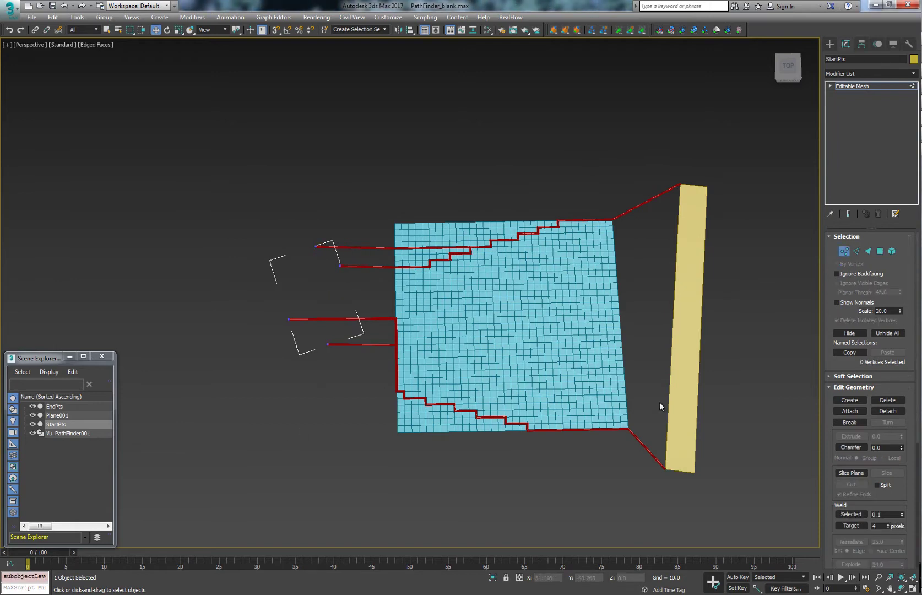
left_click(846, 401)
left_click(341, 407)
key("w")
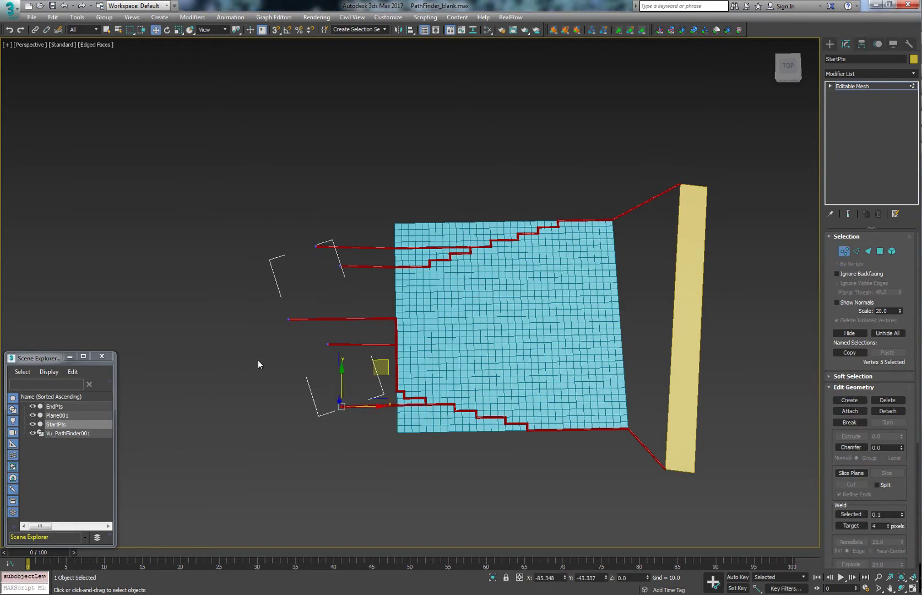
middle_click_drag(241, 274, 230, 262)
left_click(852, 86)
Step: Convert the EndPts plane to an Editable Mesh
left_click(681, 237)
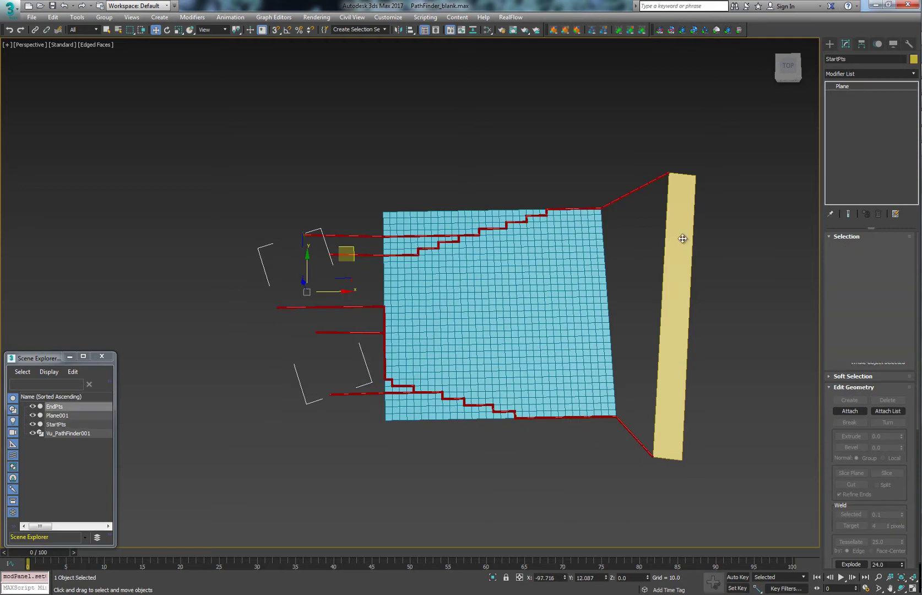
right_click(849, 92)
left_click(860, 139)
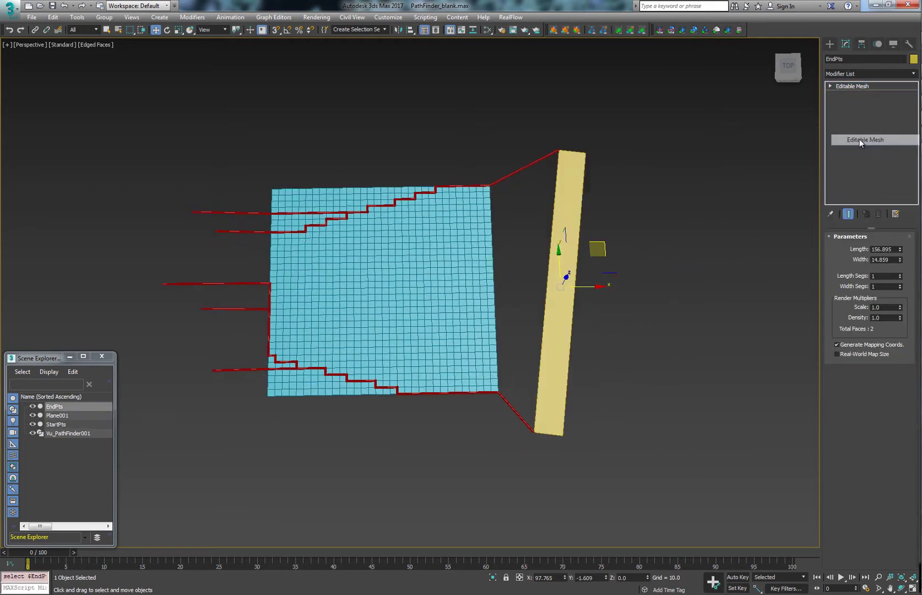
Step: Create eight extra vertices in the EndPts mesh, scattered around its yellow face and beyond the segmented plane's upper and lower edges
left_click(844, 252)
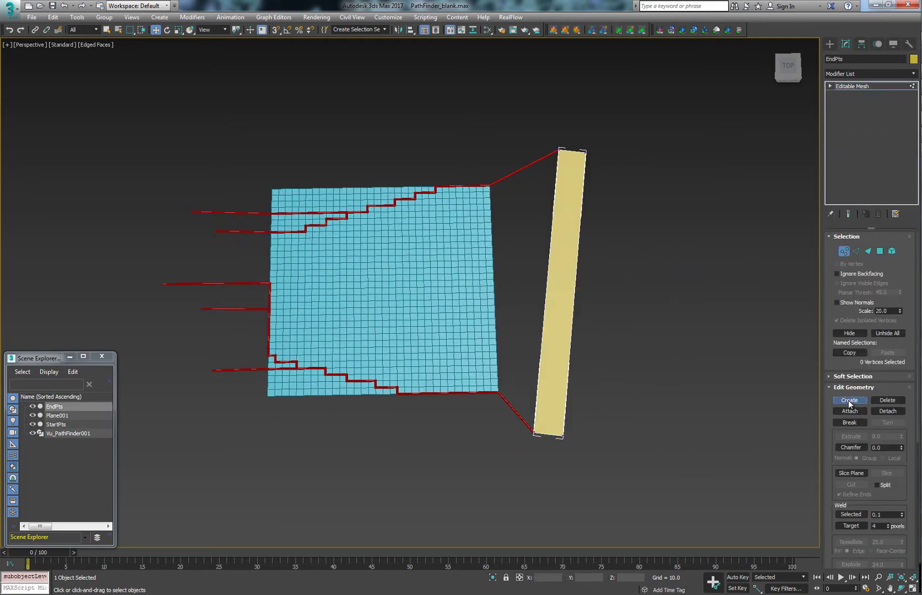
left_click(524, 303)
left_click(602, 374)
left_click(602, 224)
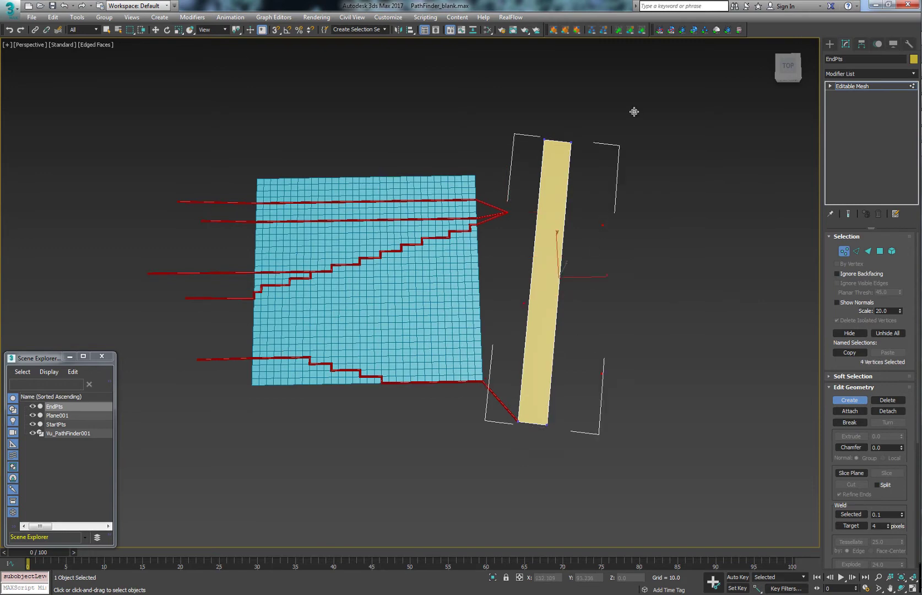
left_click(634, 111)
left_click(567, 323)
left_click(438, 469)
left_click(422, 150)
key("w")
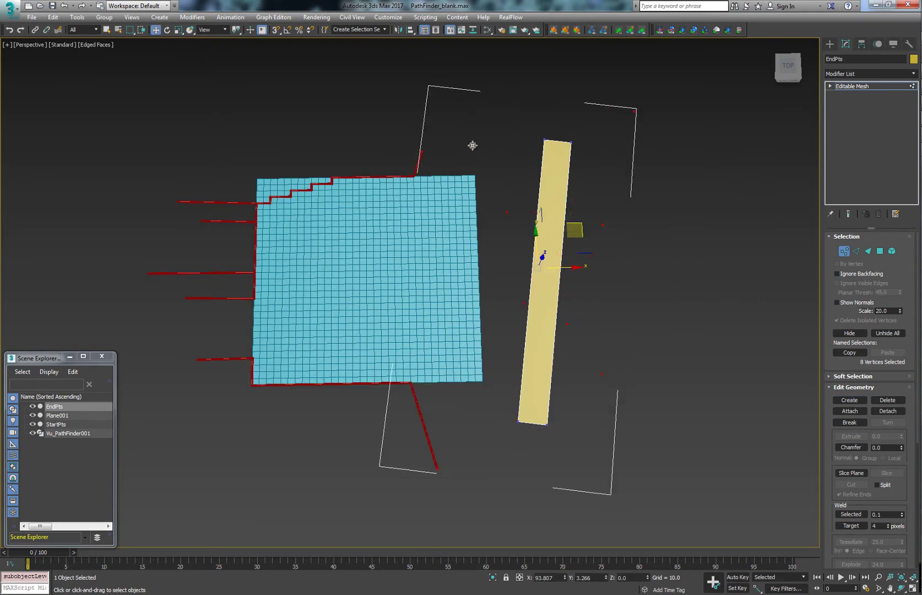
Step: Delete the yellow polygon of the EndPts mesh, keeping the loose vertices, and enable Vertex Ticks in its object properties
left_click(880, 251)
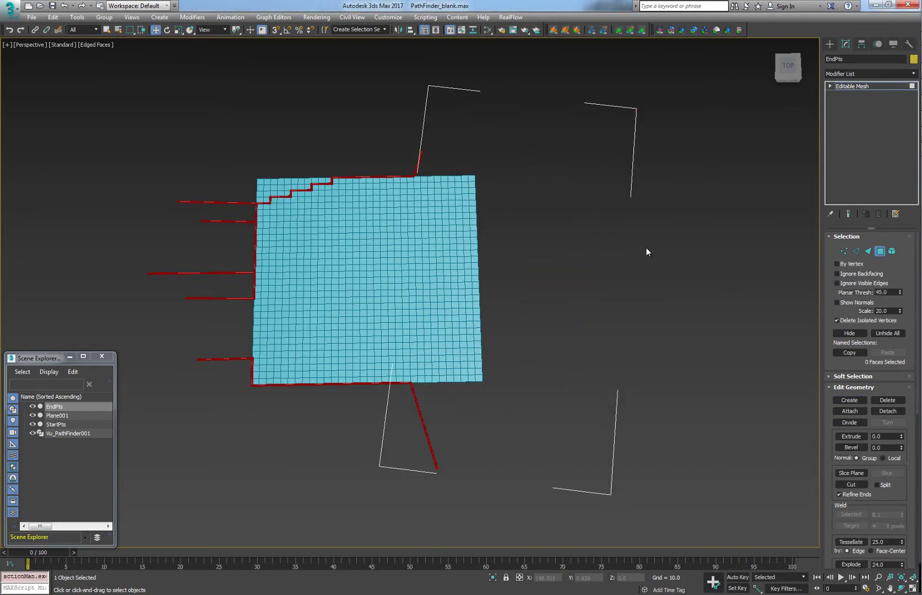
right_click(582, 237)
left_click(611, 317)
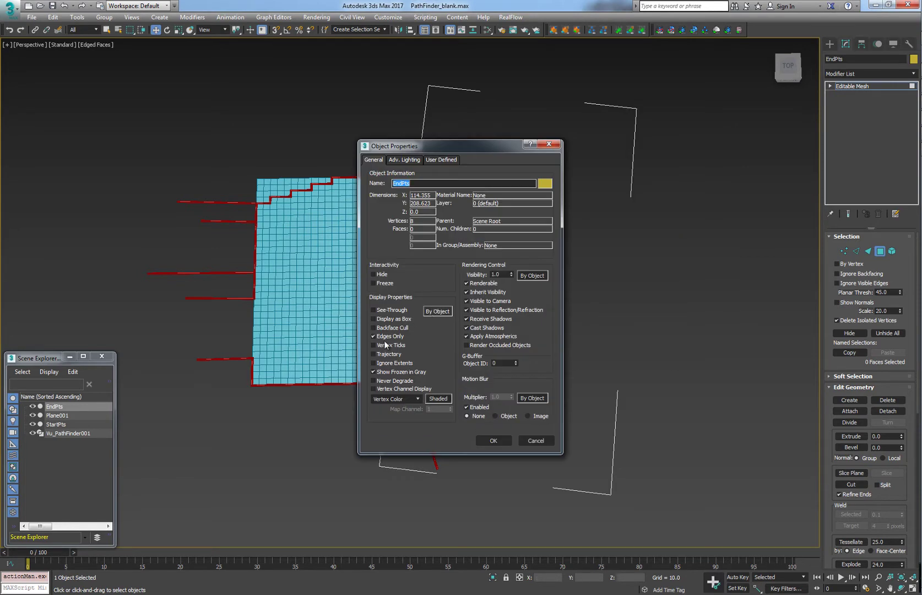
left_click(493, 440)
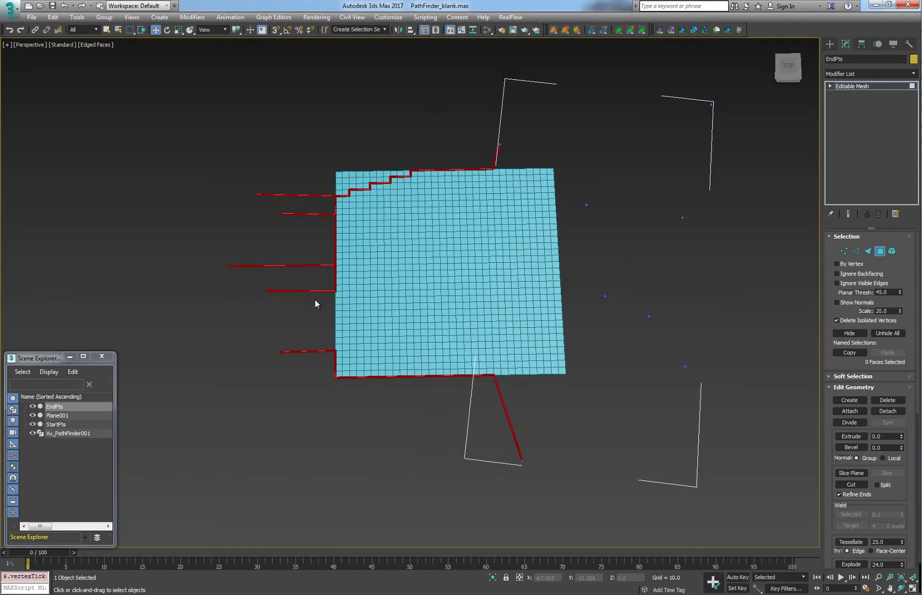
Step: Enable Vertex Ticks in the object properties of the StartPts mesh
left_click(241, 267)
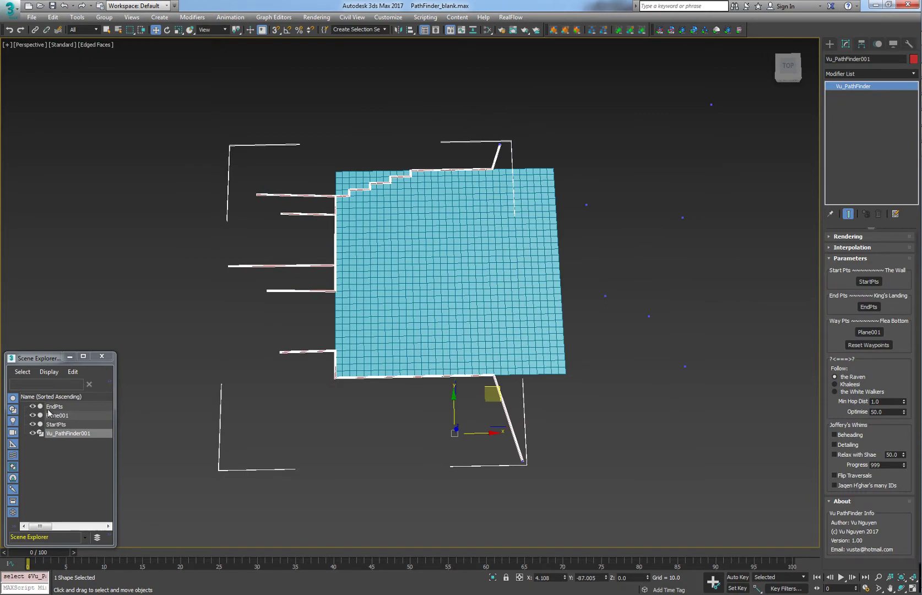
left_click(56, 424)
right_click(268, 244)
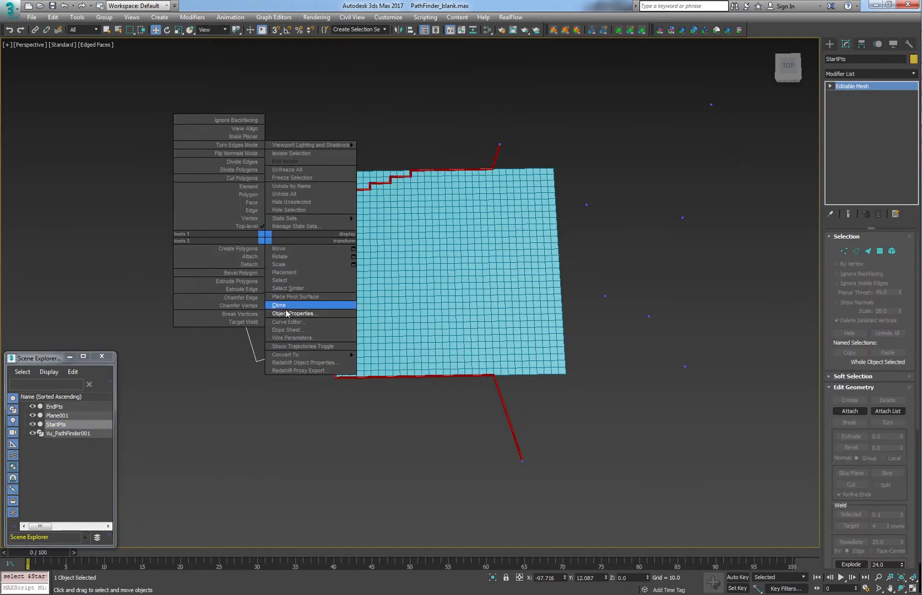
left_click(300, 309)
left_click(373, 345)
left_click(494, 441)
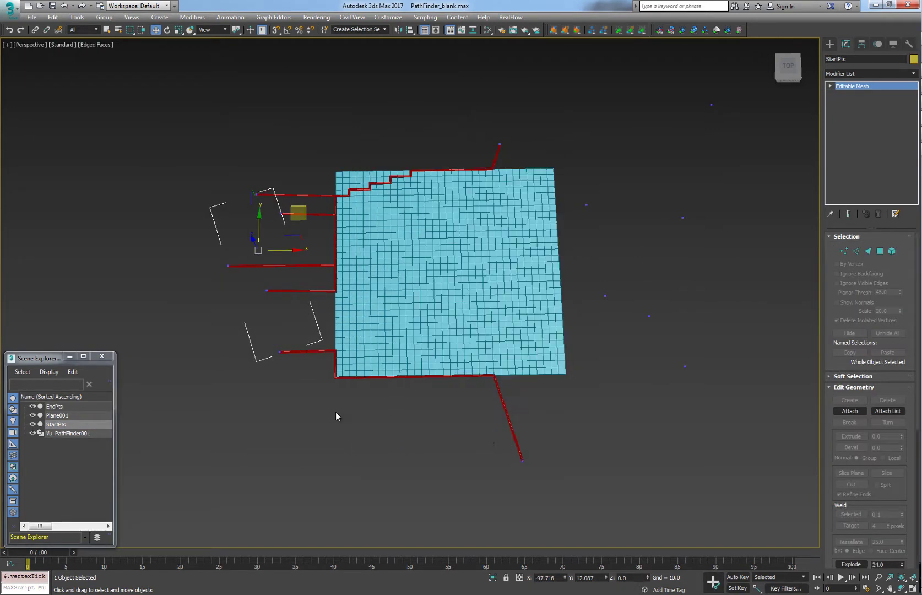
Step: Select the Vu_PathFinder001 shape and set its Follow mode to Khaleesi
middle_click_drag(336, 418, 288, 398)
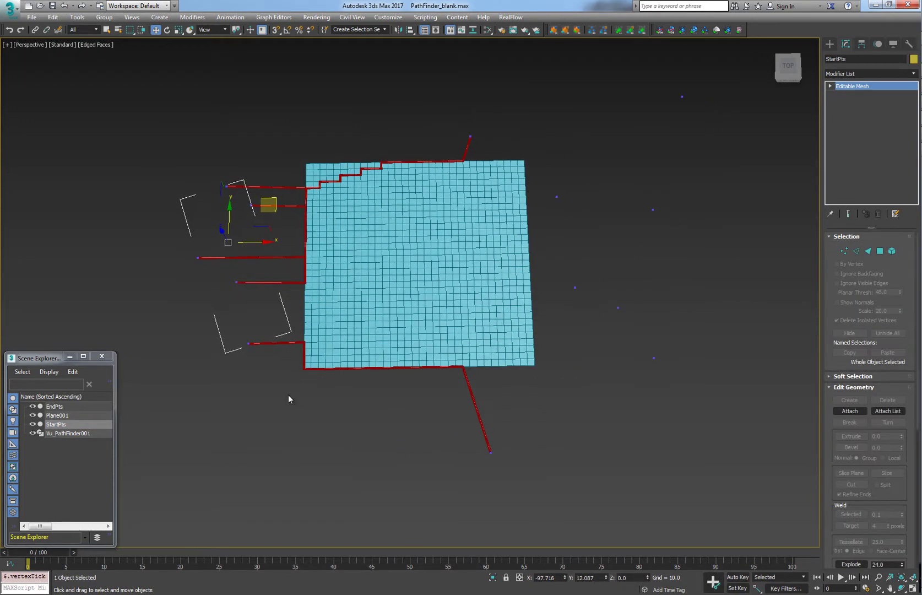
left_click(496, 278)
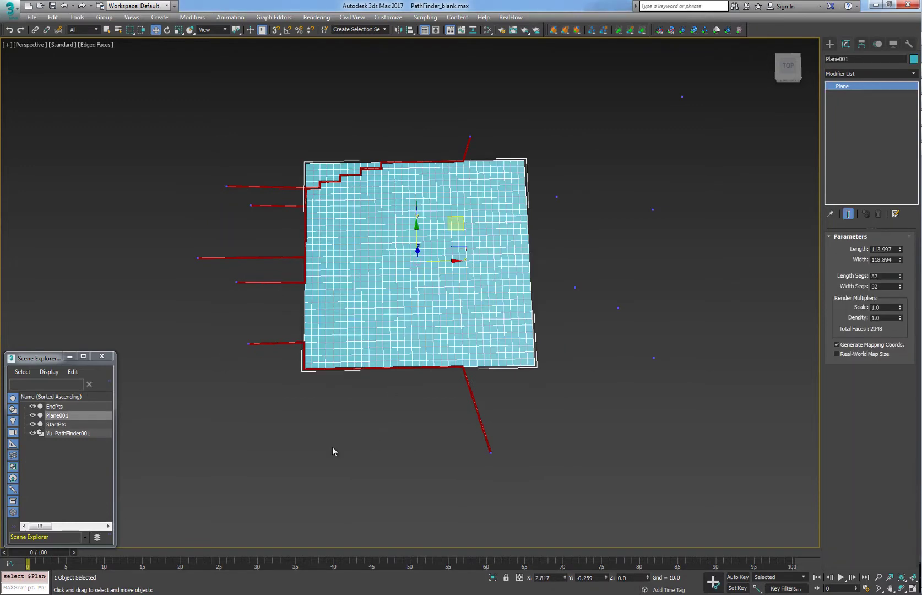
left_click(473, 402)
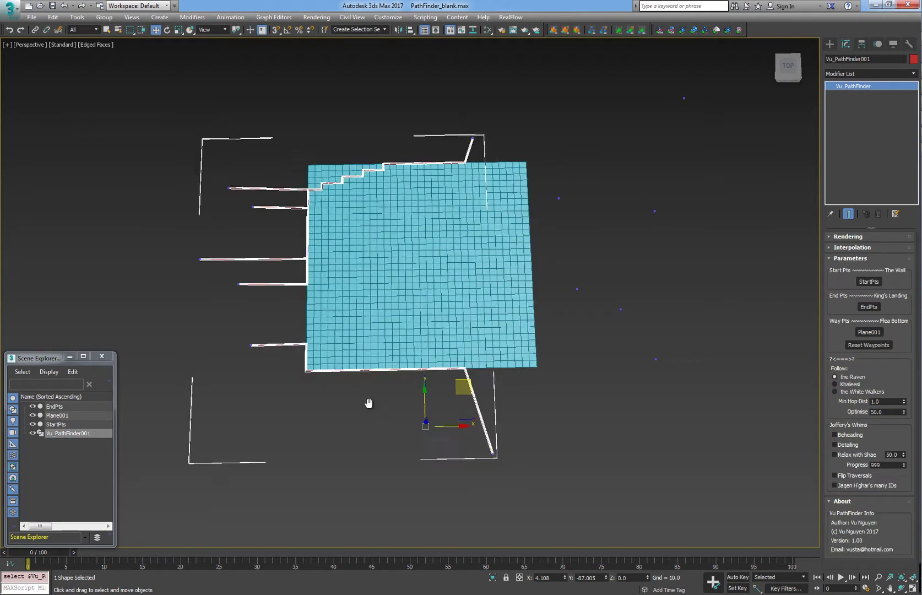
left_click(834, 385)
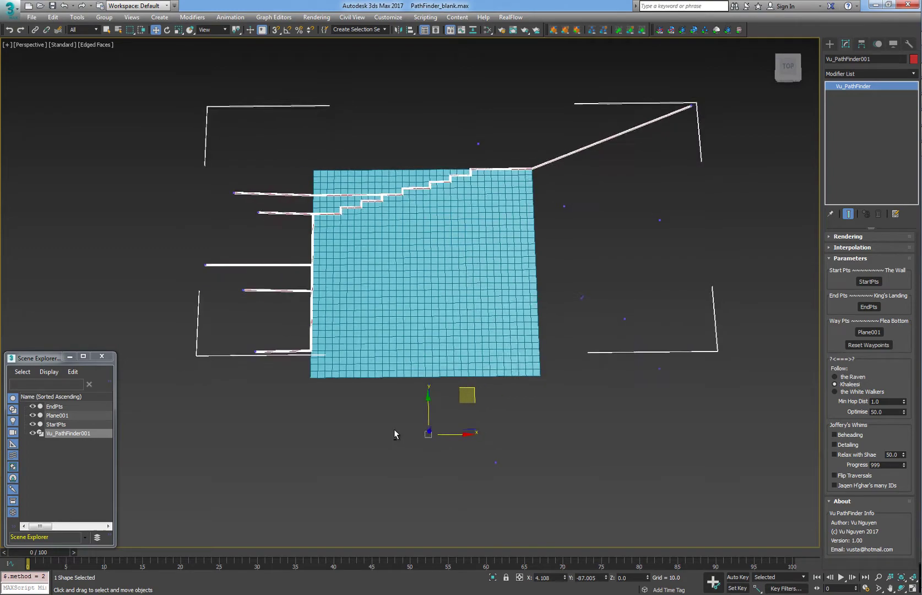
middle_click_drag(394, 433, 349, 423, "alt")
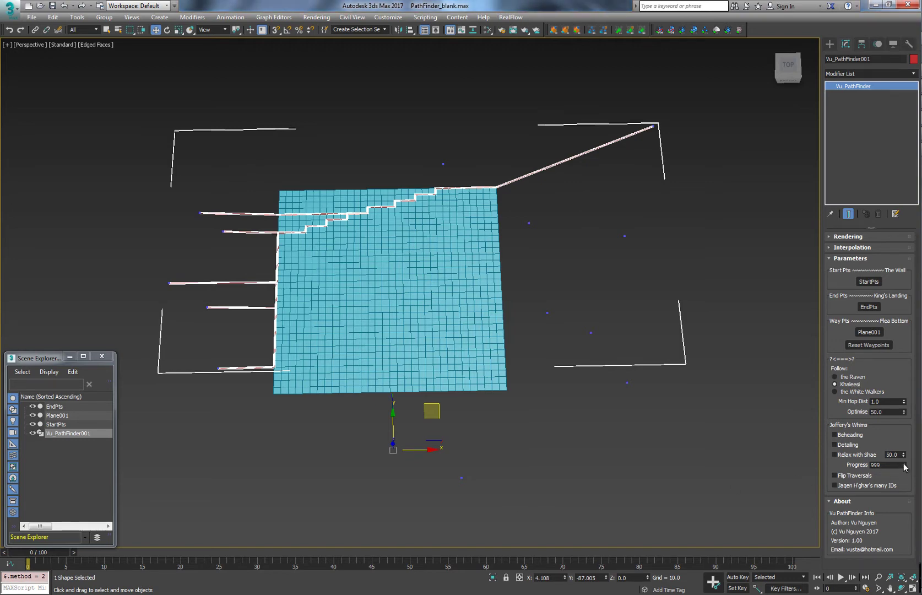
Step: Set the path shape's Follow mode to the White Walkers and its Progress to 49
mouse_move(903, 466)
left_mouse_down()
mouse_move(903, 440)
mouse_move(903, 466)
left_mouse_up()
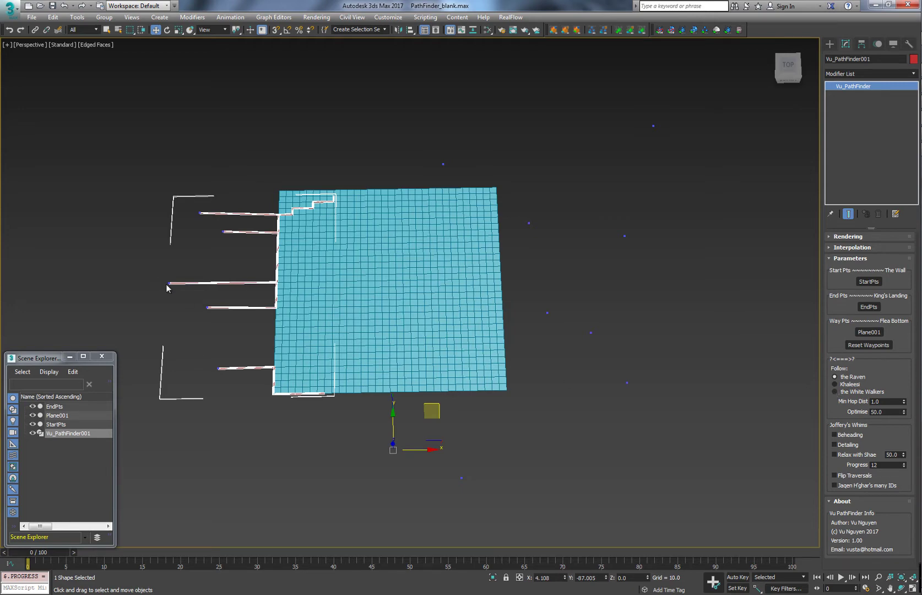
left_click(834, 391)
left_click_drag(903, 465, 611, 437)
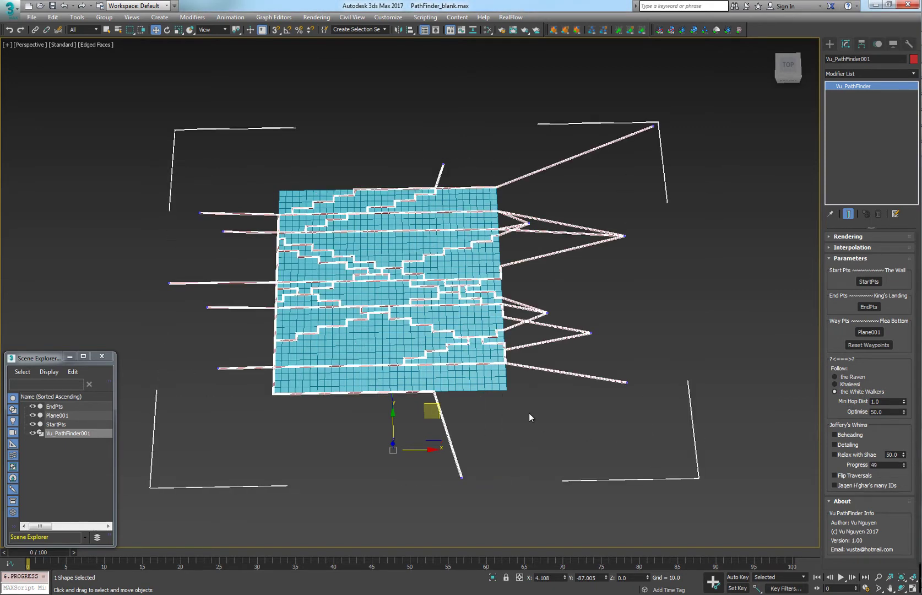
mouse_move(529, 413)
middle_mouse_down("alt")
mouse_move(532, 399)
mouse_move(528, 413)
middle_mouse_up("alt")
mouse_move(528, 413)
middle_mouse_down()
mouse_move(519, 395)
mouse_move(524, 401)
middle_mouse_up()
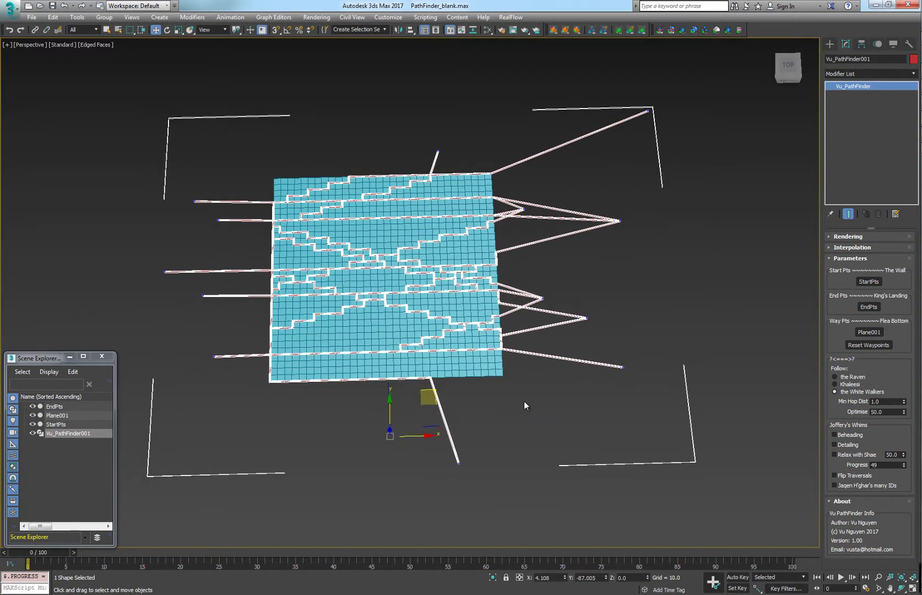
Step: Enable Beheading and Detailing to remove the path sections leading to the start and end points
left_click(835, 436)
middle_click_drag(505, 408, 499, 414, "alt")
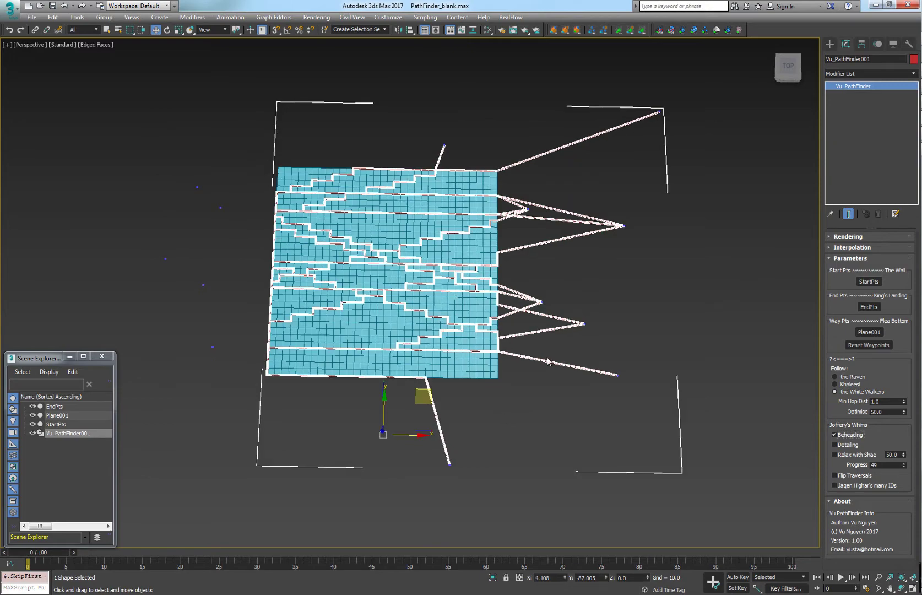
left_click(835, 445)
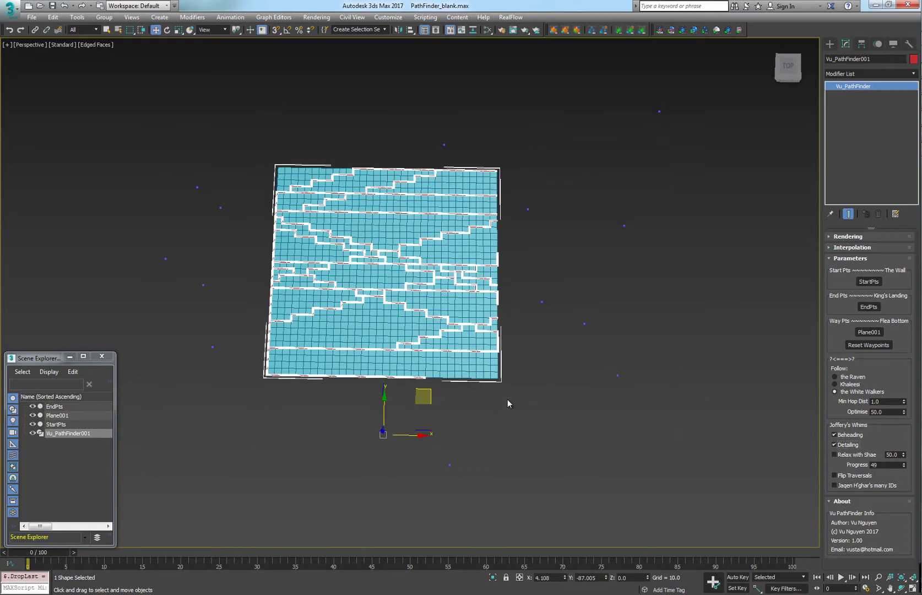
scroll(376, 356, "up", 3)
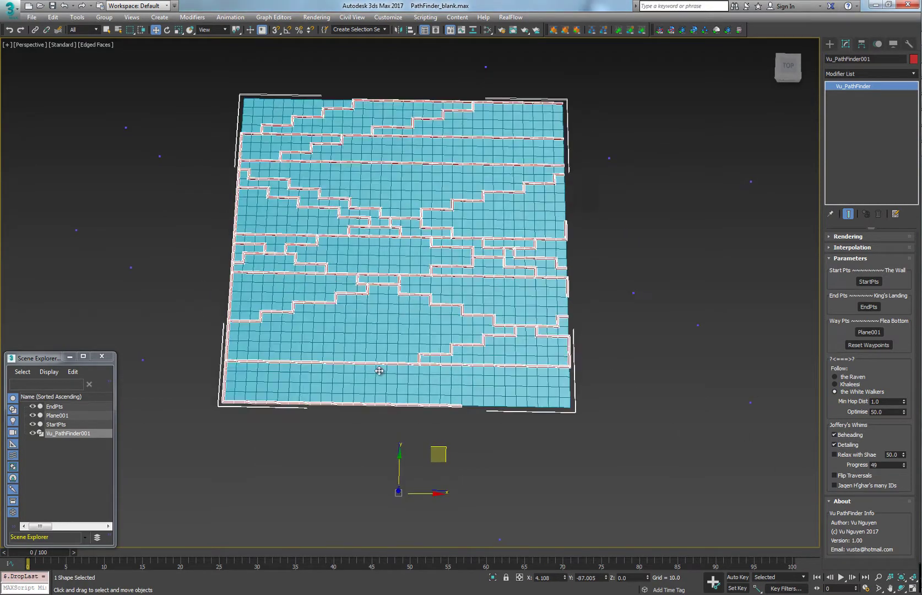
Step: Try Relax with Shae on the paths, set its amount to 80, and switch the relaxing off again
middle_click_drag(376, 358, 406, 361)
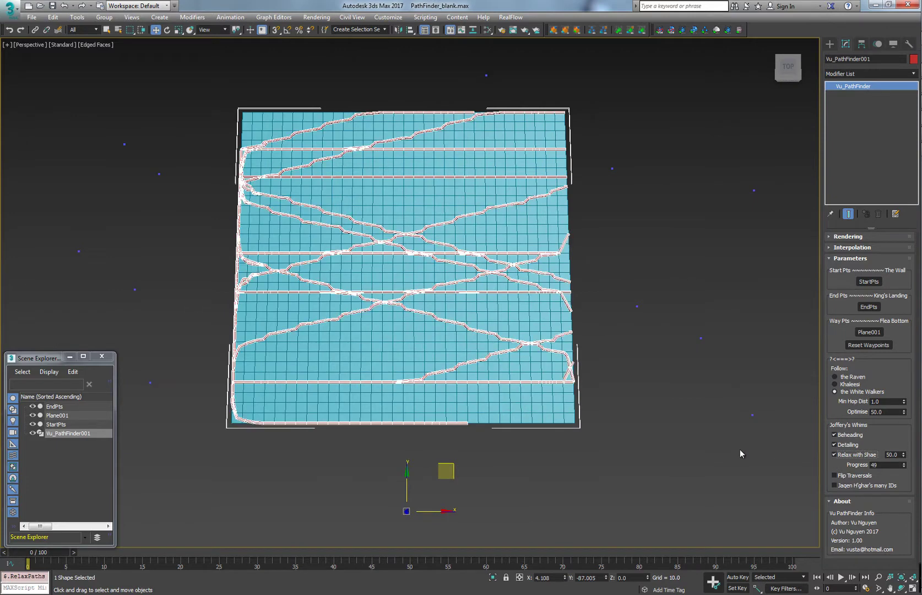
left_click_drag(899, 455, 837, 457)
type("80")
key("Return")
left_click(834, 454)
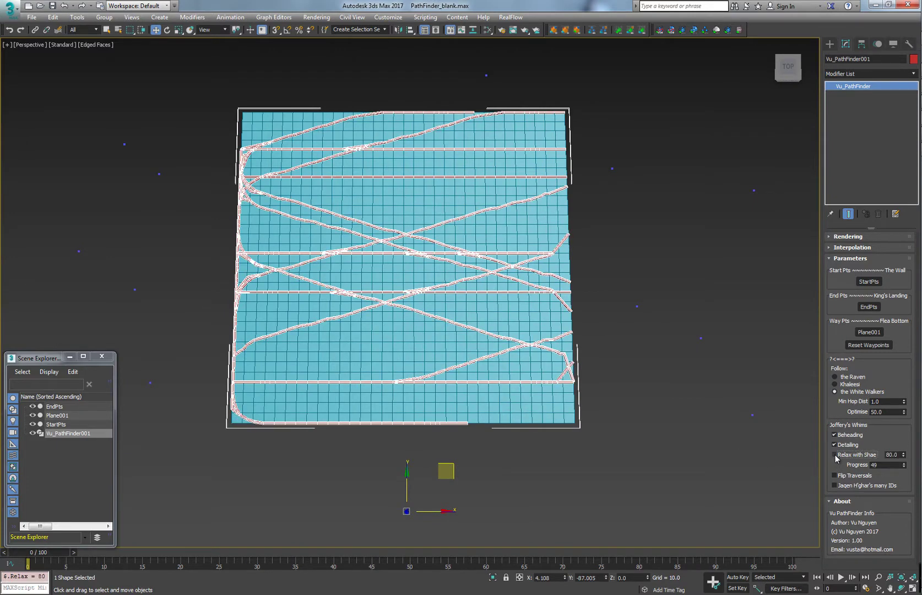
Step: Try Flip Traversals while scrubbing Progress to 43, and turn the flipping off again
middle_click_drag(639, 448, 636, 423, "alt")
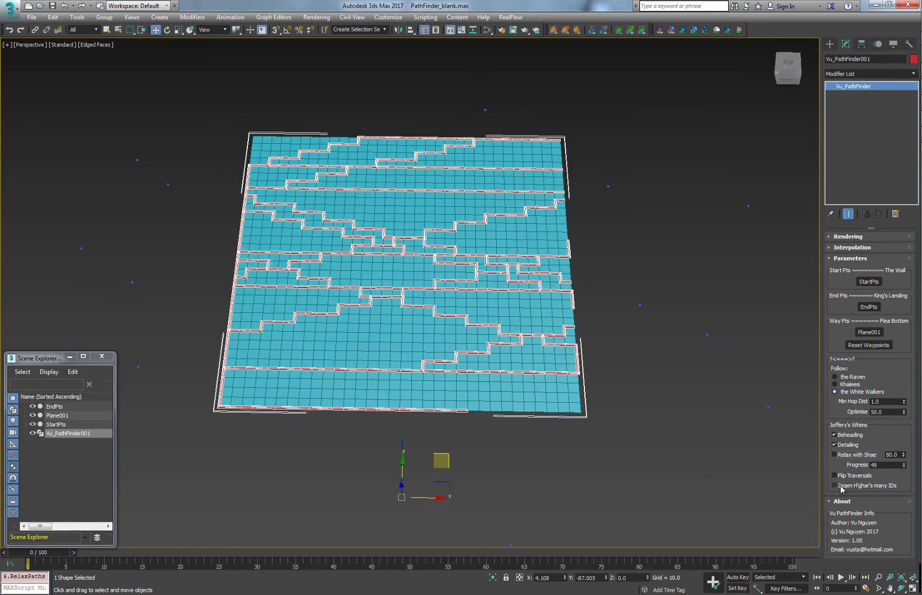
left_click(846, 476)
right_click(904, 465)
mouse_move(904, 465)
left_mouse_down()
mouse_move(905, 444)
mouse_move(905, 469)
mouse_move(905, 461)
left_mouse_up()
left_click(833, 477)
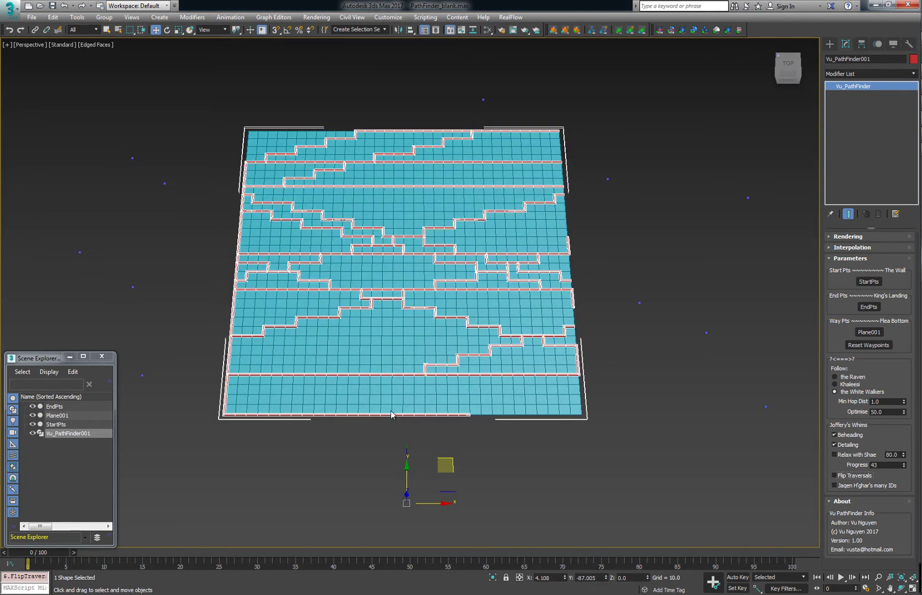
Step: Assign the Multi/Sub-Object Material #12 to the path shape in the Slate Material Editor and close the editor
key("m")
left_click_drag(555, 306, 227, 411)
left_click_drag(228, 412, 229, 412)
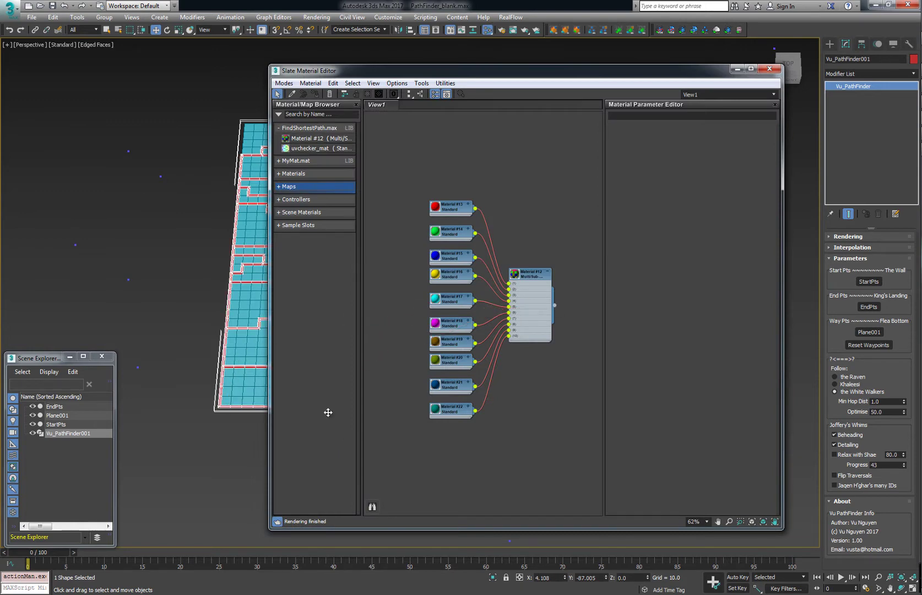
left_click(770, 69)
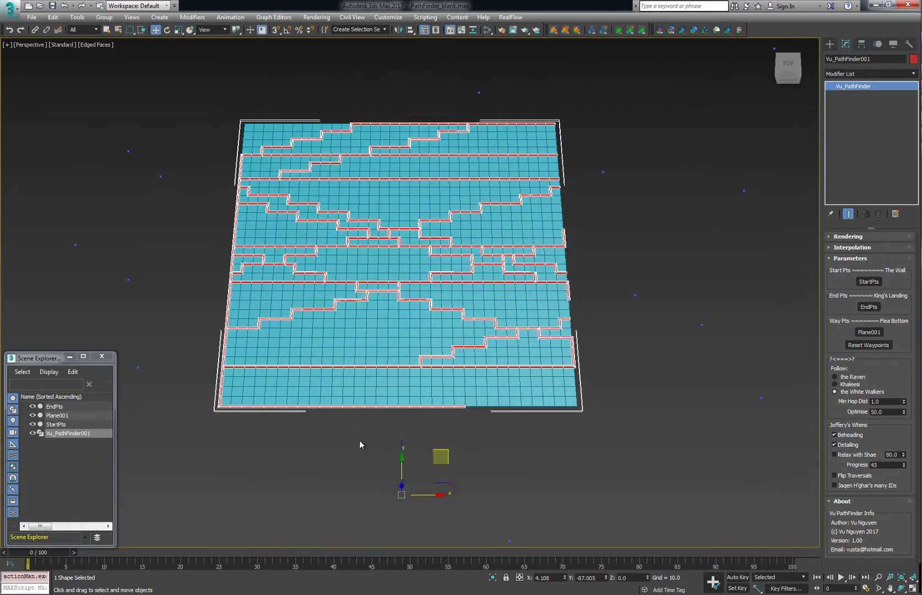
Step: Enable Jaqen H'ghar's many IDs for the path shape and inspect the material colours along the paths up close
middle_click_drag(359, 441, 344, 451, "alt")
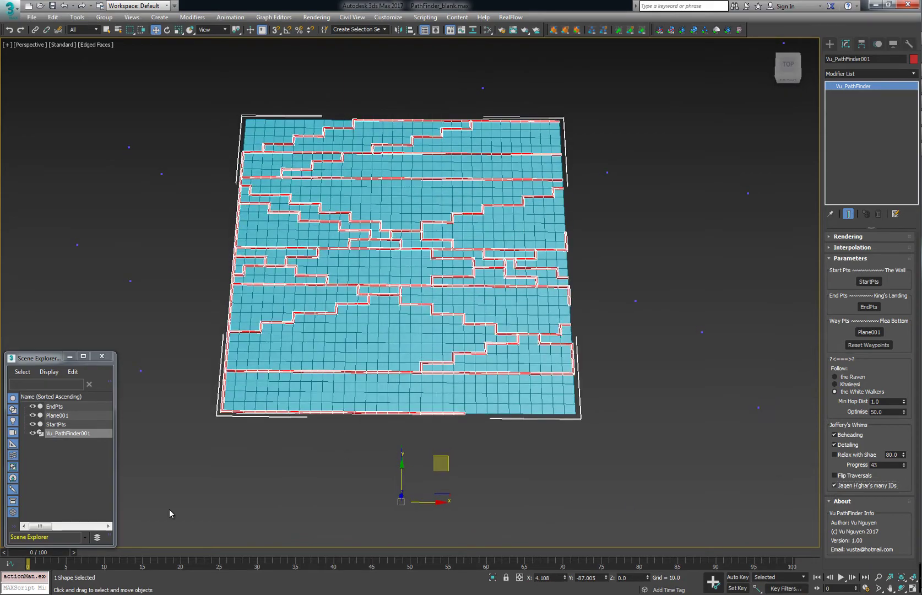
scroll(343, 433, "up", 10)
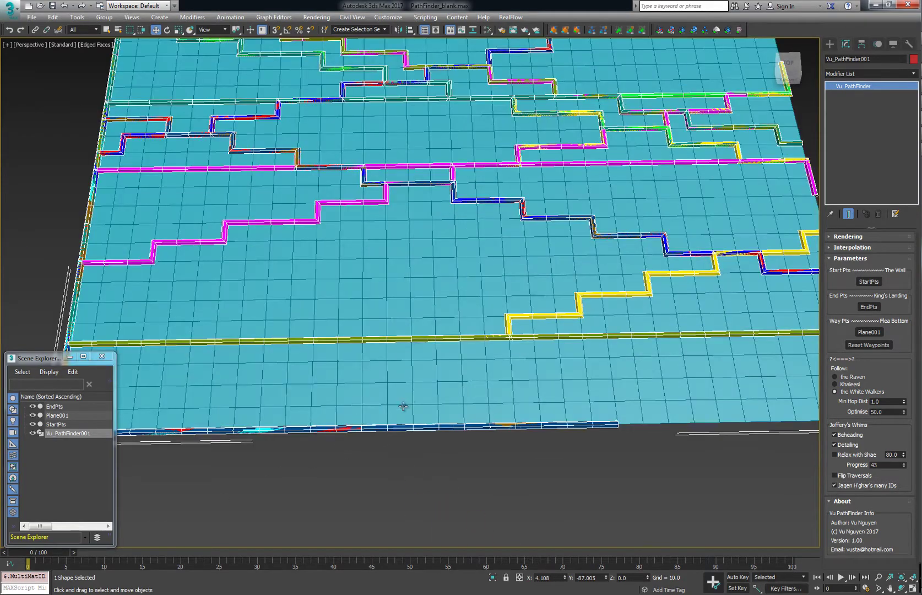
middle_click_drag(403, 407, 394, 376, "alt")
scroll(391, 410, "down", 4)
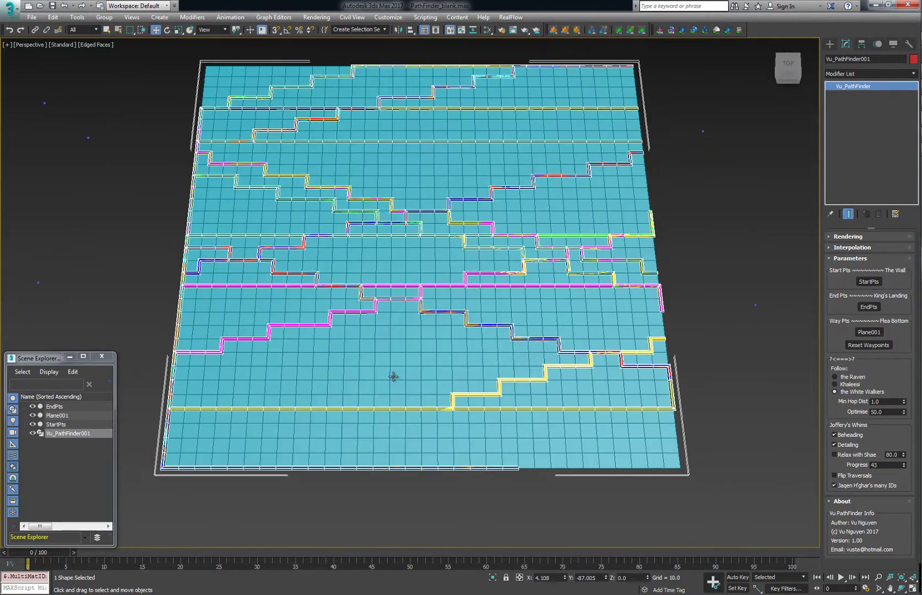
scroll(393, 376, "down", 3)
Step: Turn Detailing off and back on to compare the path ends, and switch off edged faces in the viewport
left_click(834, 444)
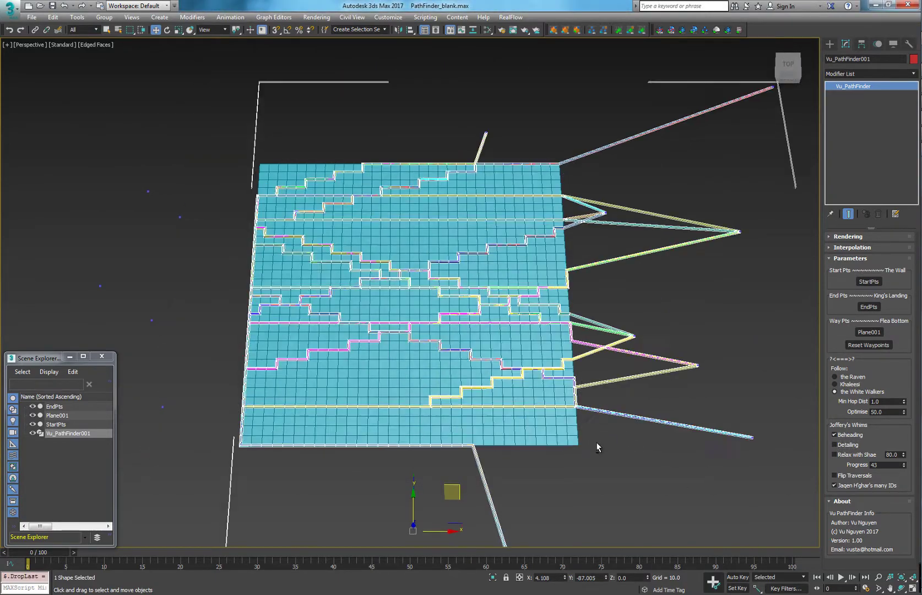
mouse_move(596, 442)
middle_mouse_down("alt")
mouse_move(596, 427)
mouse_move(550, 437)
middle_mouse_up("alt")
key("F4")
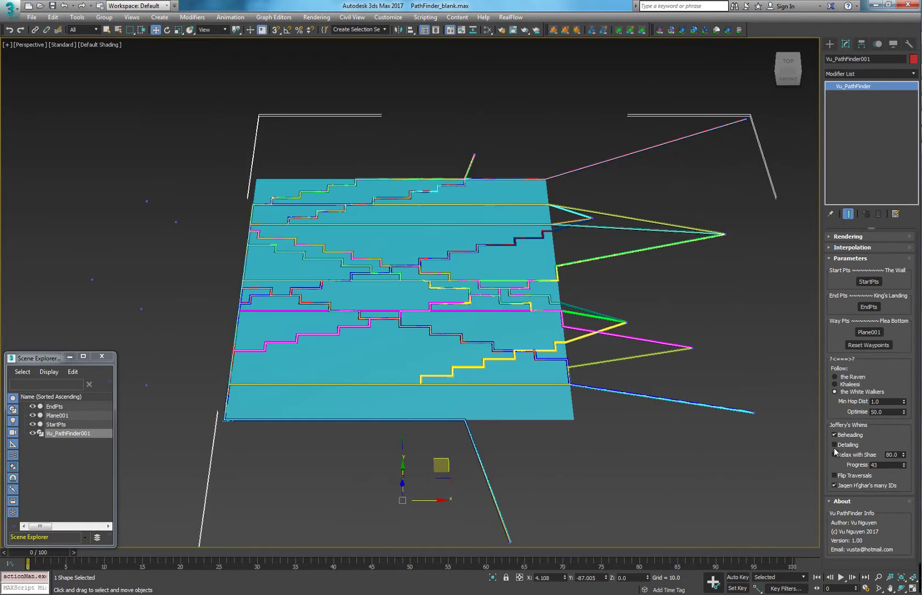
middle_click_drag(531, 474, 381, 435, "alt")
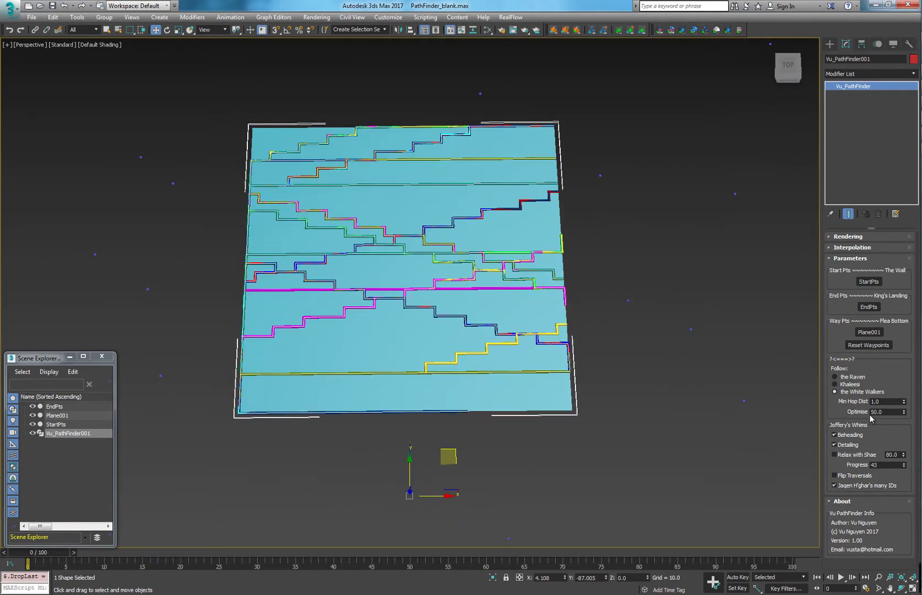
middle_click_drag(264, 459, 300, 448, "alt")
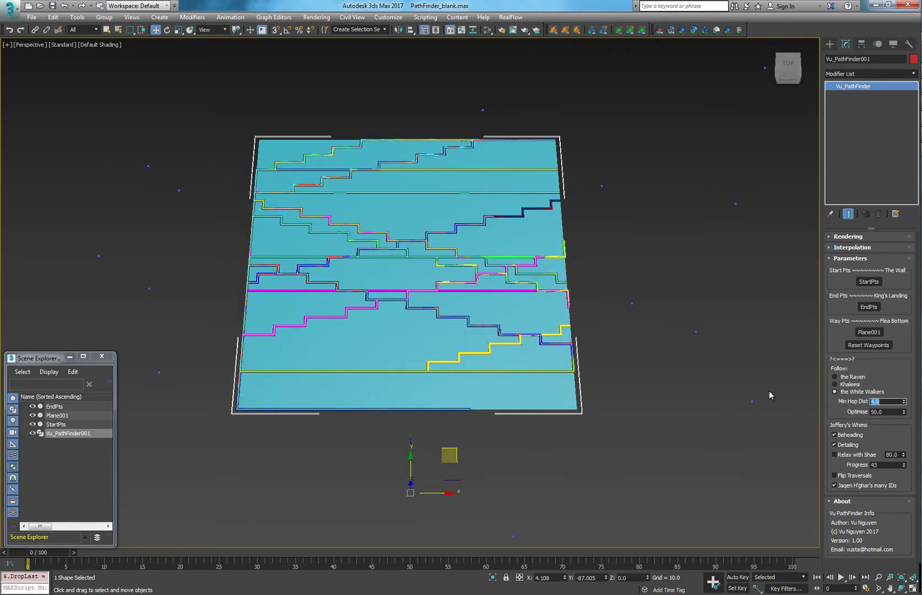
Step: Try Min Hop Dist 4 and following the Raven on the path shape, restoring Min Hop Dist 1 and the White Walkers
middle_click_drag(484, 367, 393, 267, "alt")
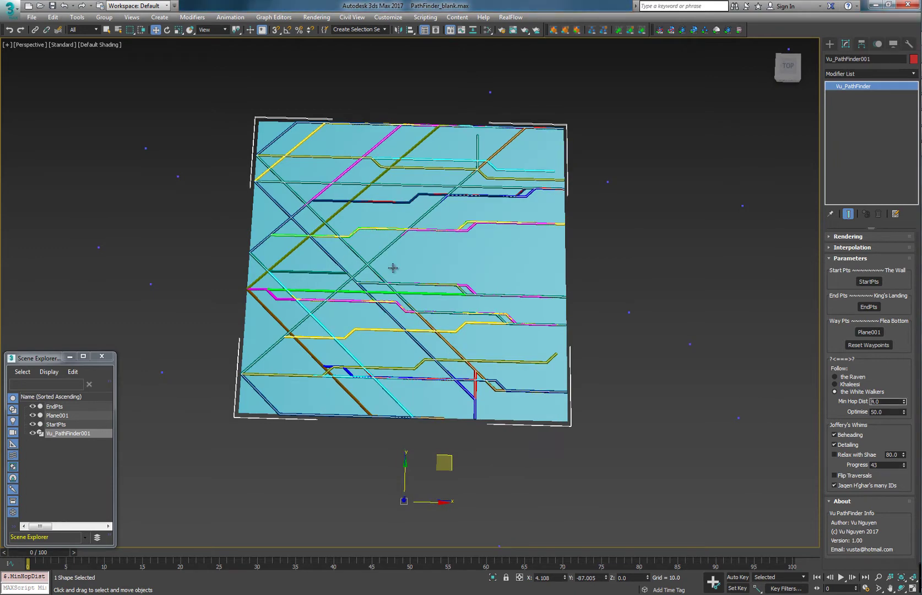
middle_click_drag(390, 317, 399, 314, "alt")
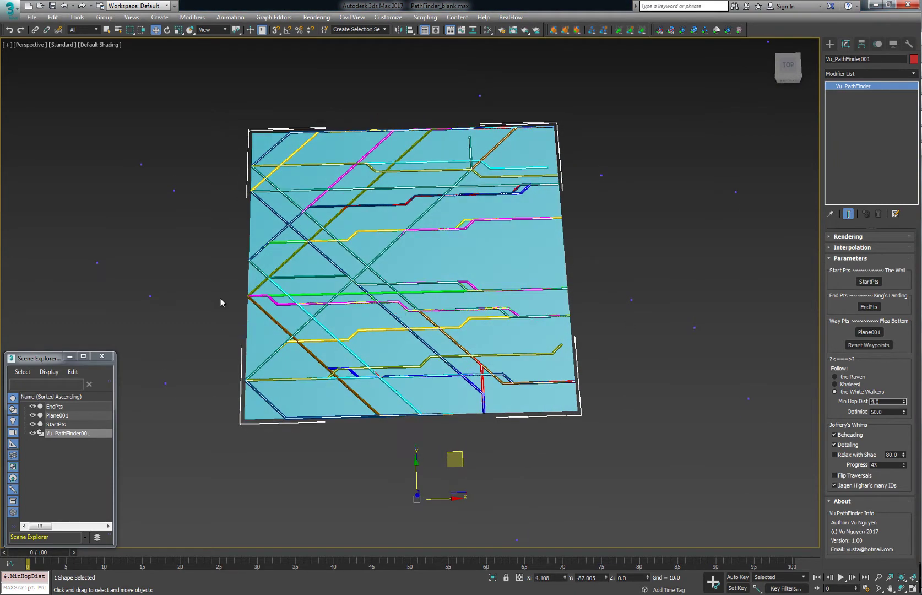
left_click(835, 376)
mouse_move(903, 407)
left_mouse_down()
mouse_move(901, 416)
mouse_move(903, 404)
left_mouse_up()
type("1")
key("Return")
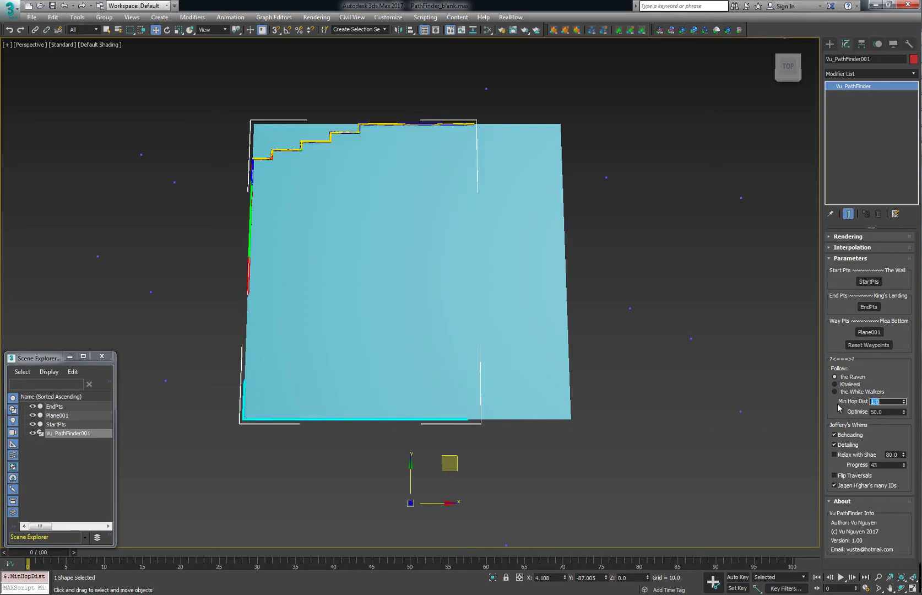
middle_click_drag(385, 398, 360, 375, "alt")
left_click(835, 391)
Step: Add a Noise modifier to the segmented plane
left_click(361, 375)
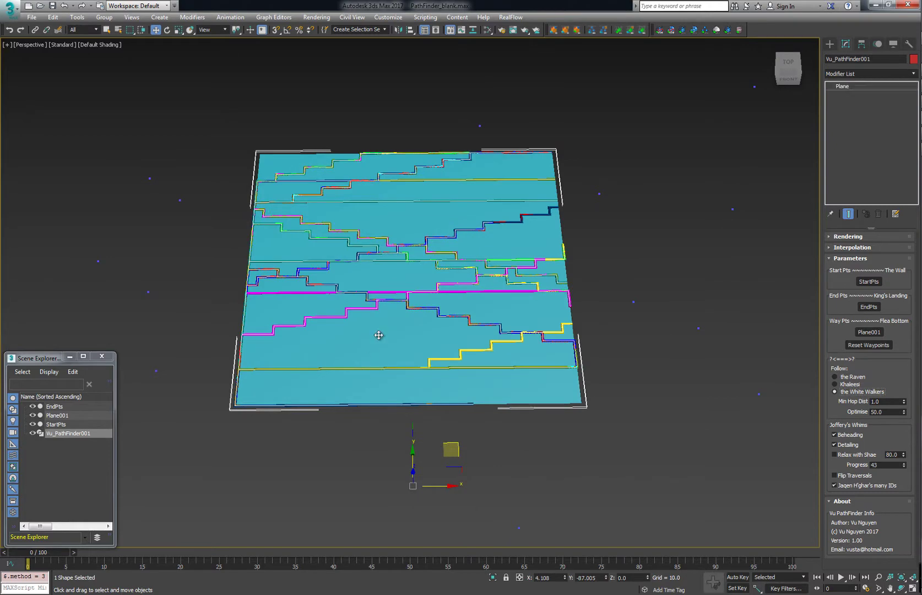
left_click(914, 76)
scroll(859, 331, "down", 10)
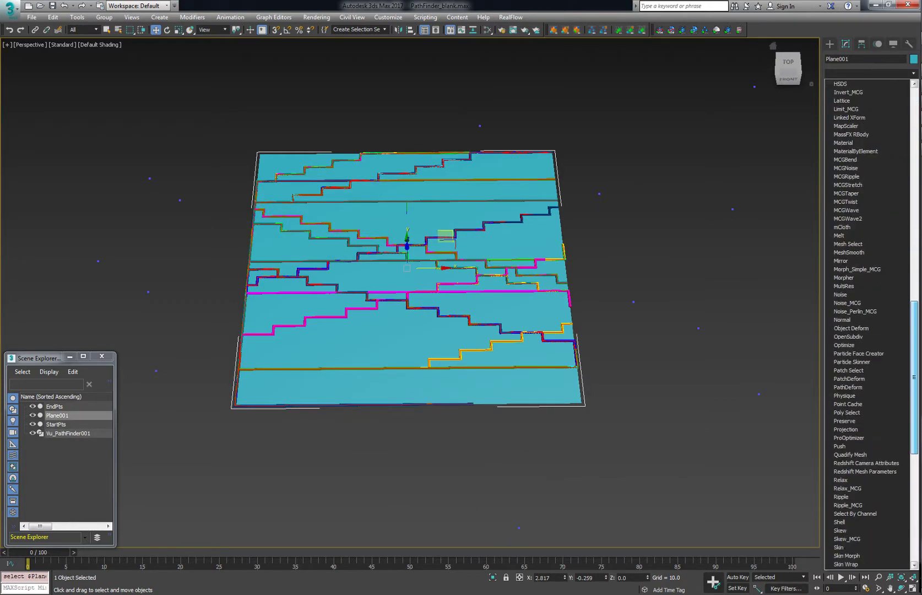
left_click(841, 294)
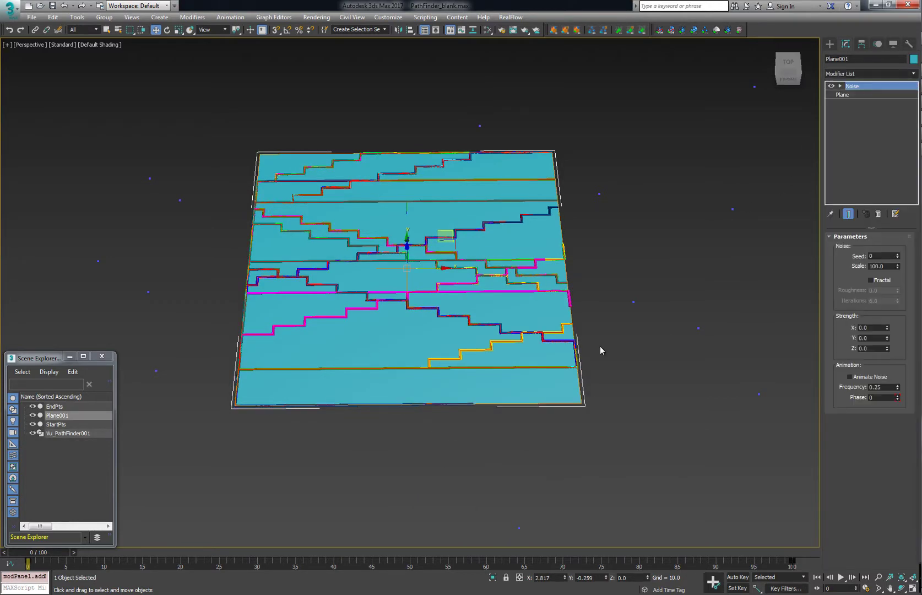
Step: Set the plane's noise Z strength to 8 and its scale to 20, and reselect the path shape
left_click_drag(870, 348, 750, 354)
type("8")
key("Return")
left_click_drag(889, 267, 800, 275)
type("20")
key("Return")
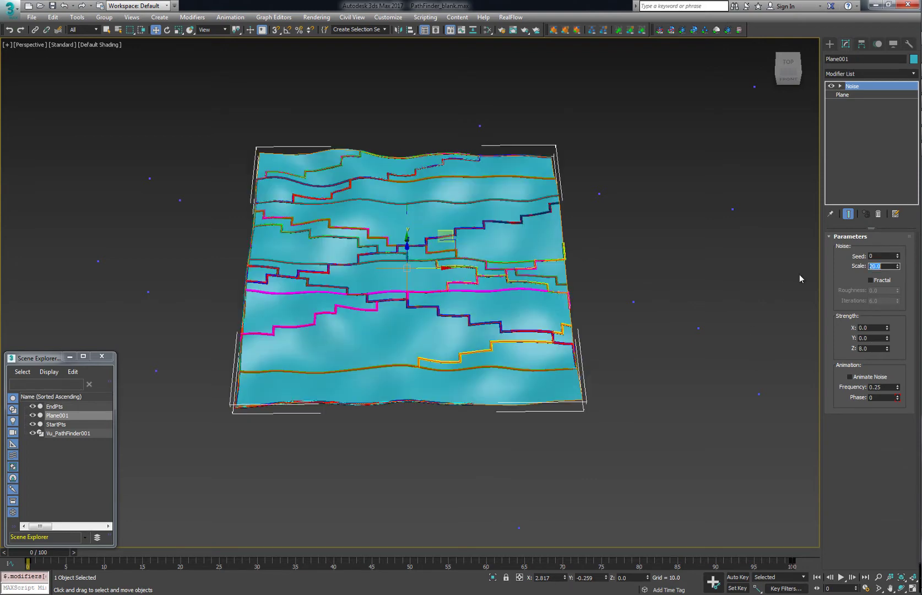
middle_click_drag(391, 346, 279, 426, "alt")
left_click(74, 433)
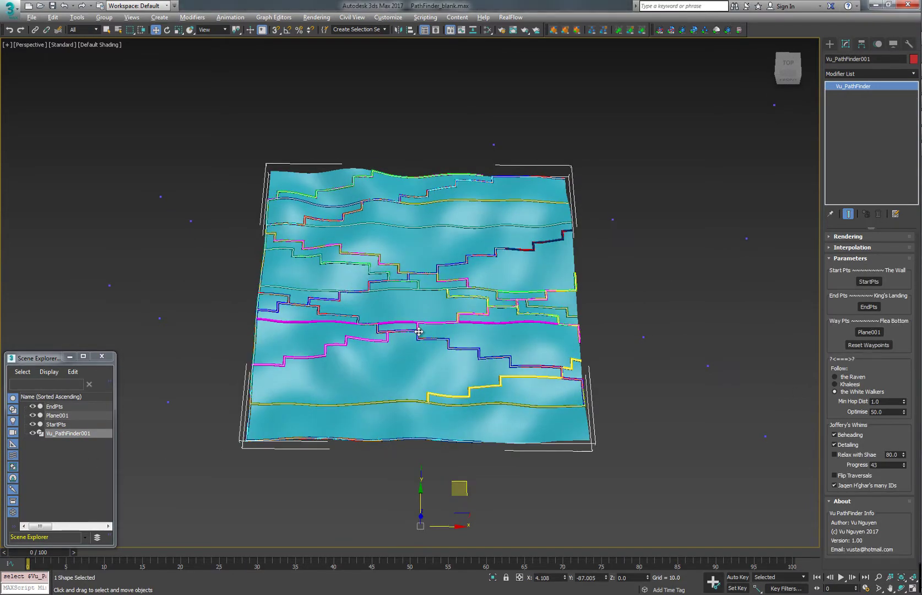
middle_click_drag(417, 329, 396, 302, "alt")
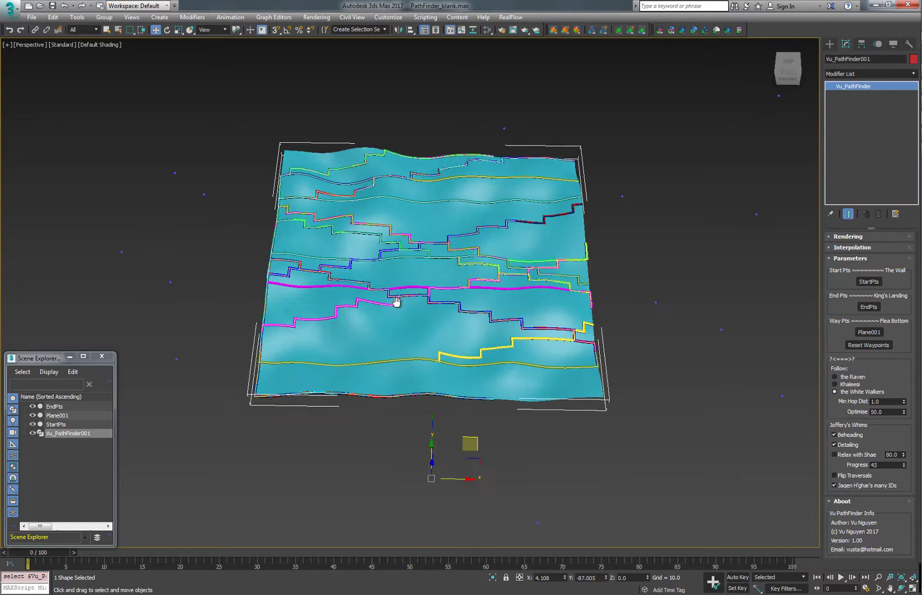
Step: Switch off the plane's Noise modifier and inspect the paths up close on the flat surface
left_click(356, 330)
left_click(832, 87)
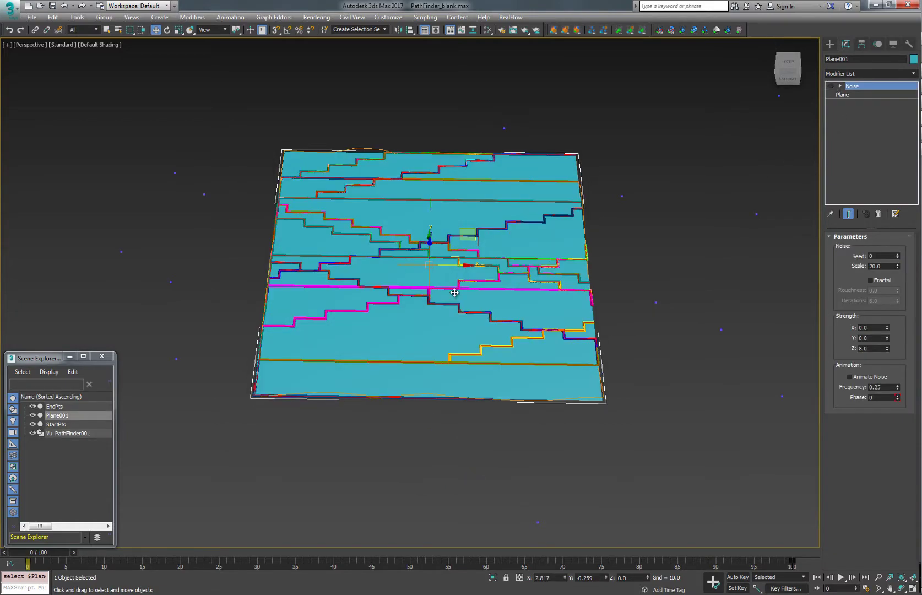
middle_click_drag(455, 293, 420, 257, "alt")
middle_click_drag(348, 301, 354, 320)
scroll(386, 302, "up", 3)
scroll(386, 303, "up", 5)
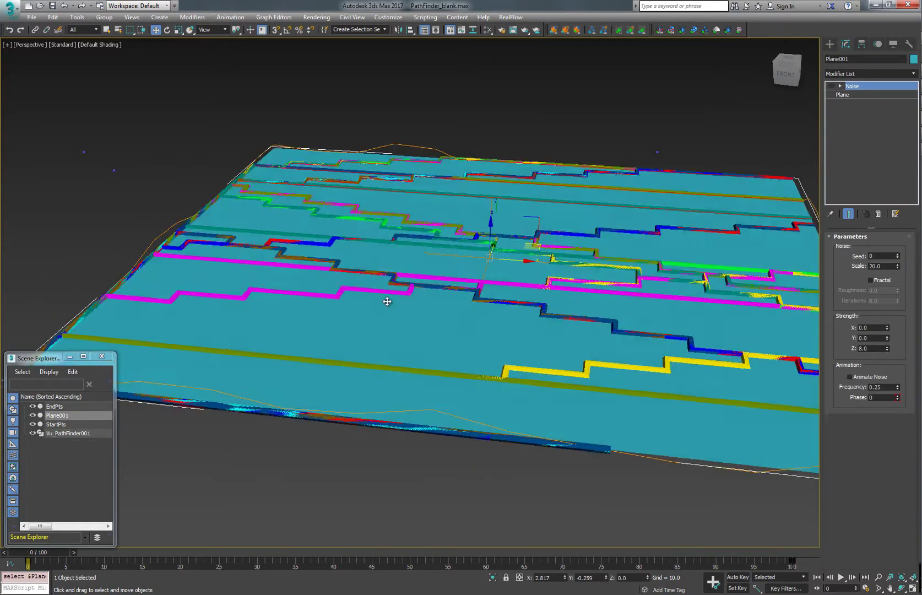
left_click(70, 433)
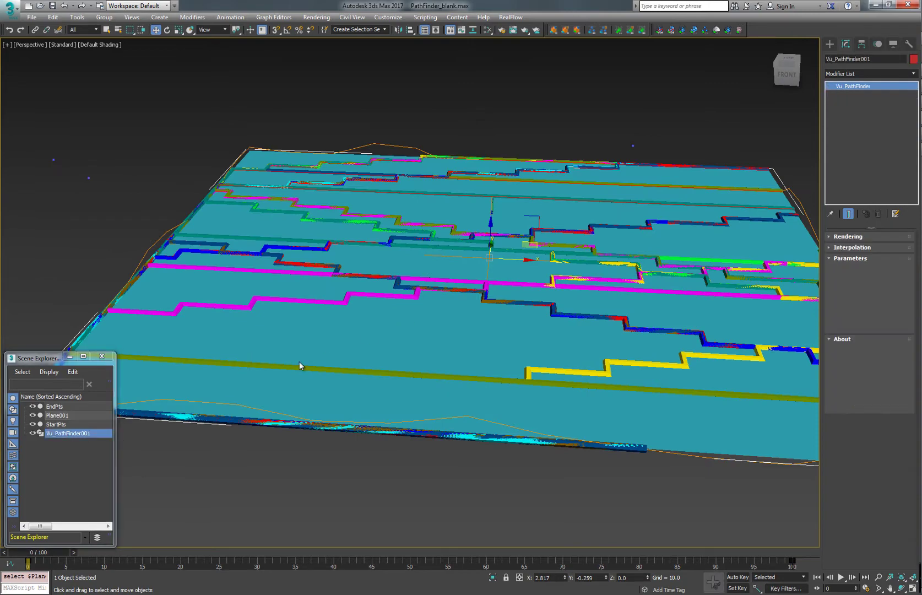
middle_click_drag(367, 312, 373, 361, "alt")
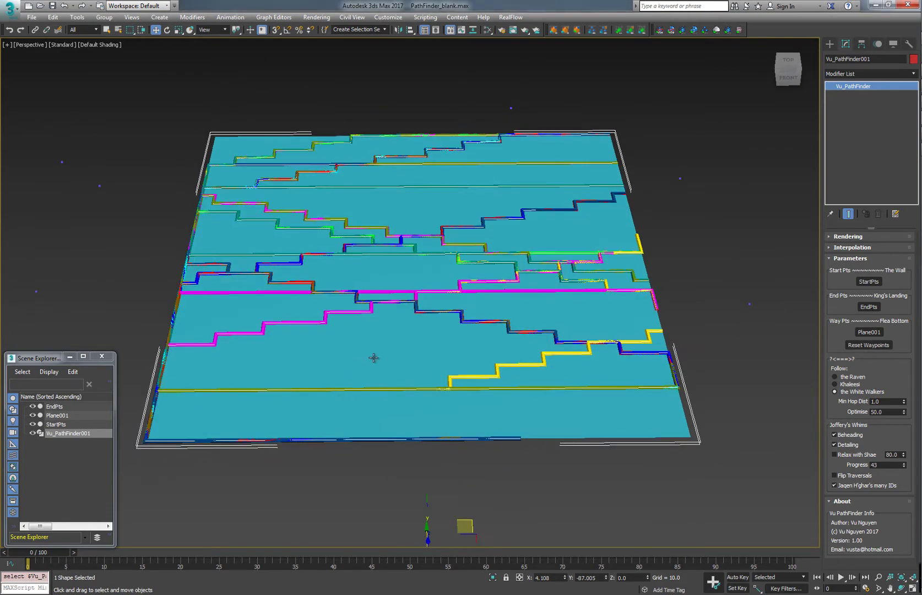
left_click(373, 360)
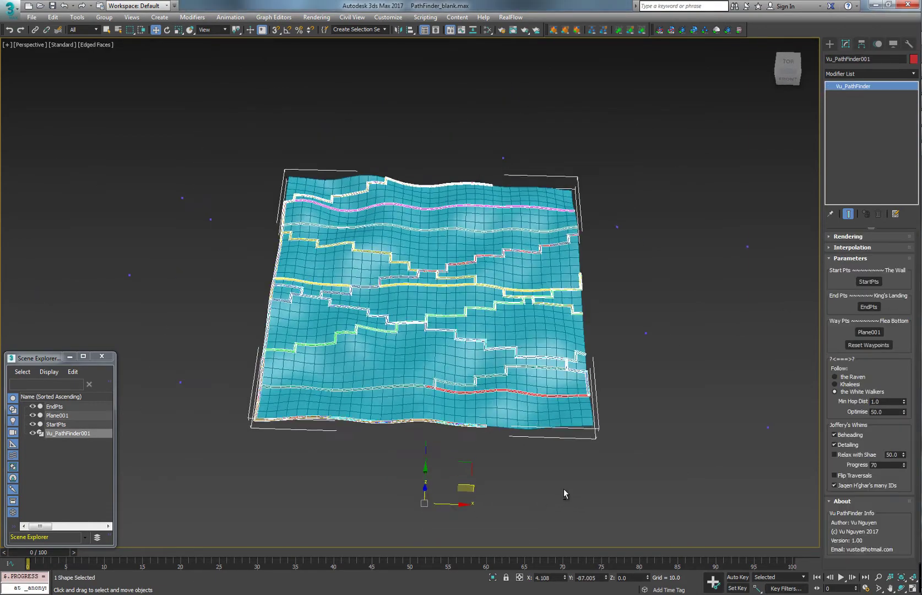
Step: Set Optimise to 70 and lower Progress to 35 for the paths on the wavy plane
middle_click_drag(519, 460, 502, 449, "alt")
scroll(502, 448, "up", 3)
scroll(535, 470, "down", 3)
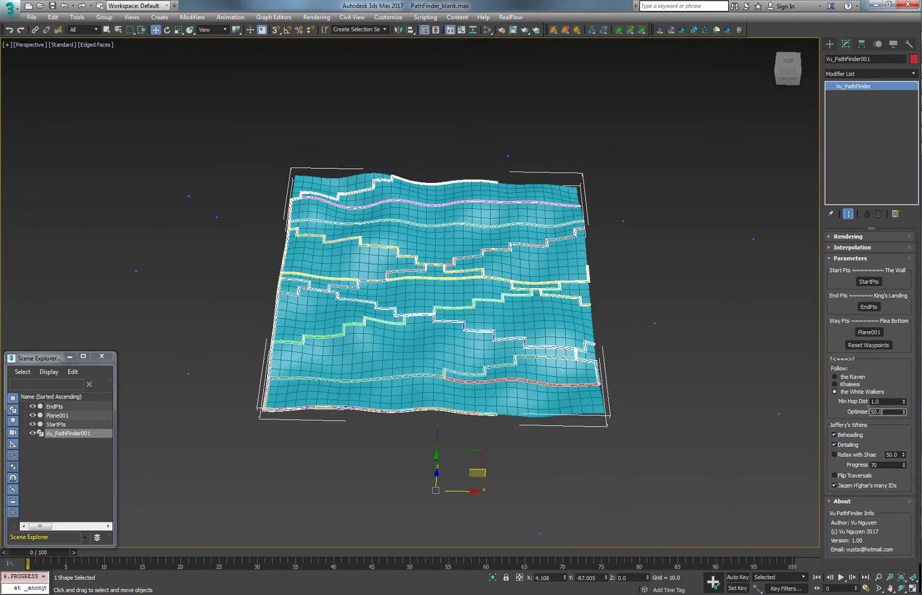
left_click_drag(869, 409, 814, 409)
type("70")
key("Return")
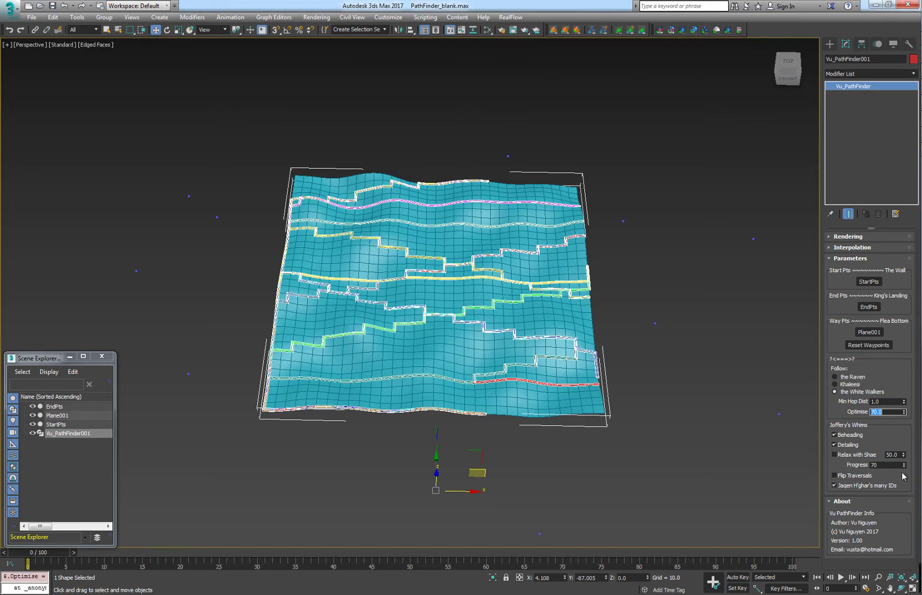
mouse_move(904, 466)
left_mouse_down()
mouse_move(903, 498)
mouse_move(903, 485)
left_mouse_up()
mouse_move(487, 384)
middle_mouse_down()
mouse_move(486, 407)
mouse_move(479, 385)
middle_mouse_up()
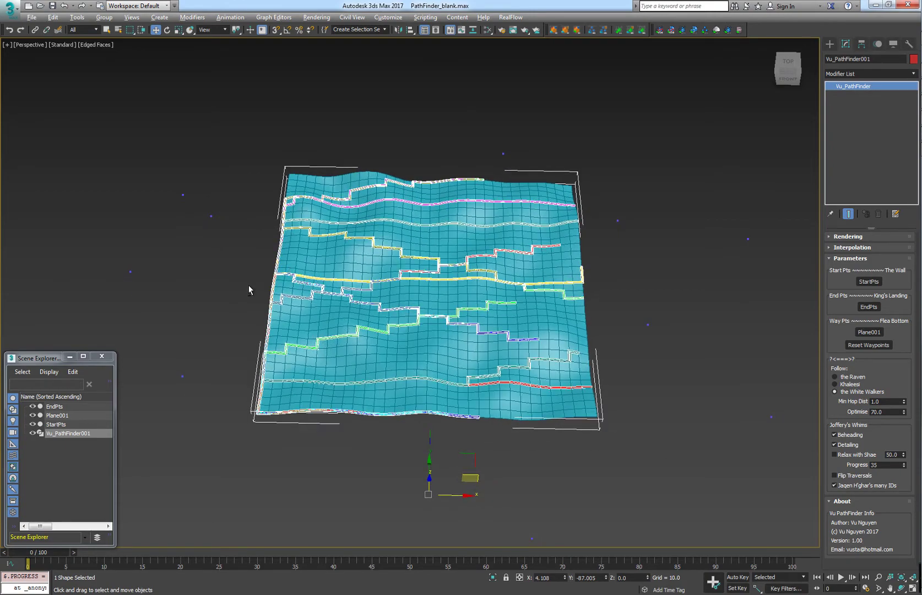
Step: Create a GeoSphere with a radius of about 56 around the middle of the wavy plane
middle_click_drag(248, 284, 274, 286, "alt")
middle_click_drag(455, 284, 423, 280, "alt")
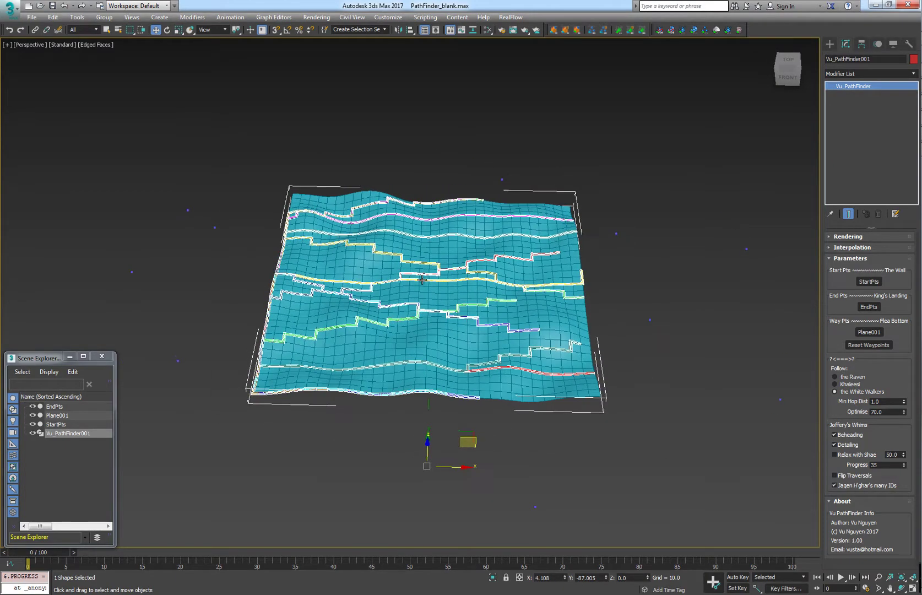
left_click(829, 44)
left_click(889, 114)
left_click_drag(426, 285, 416, 313)
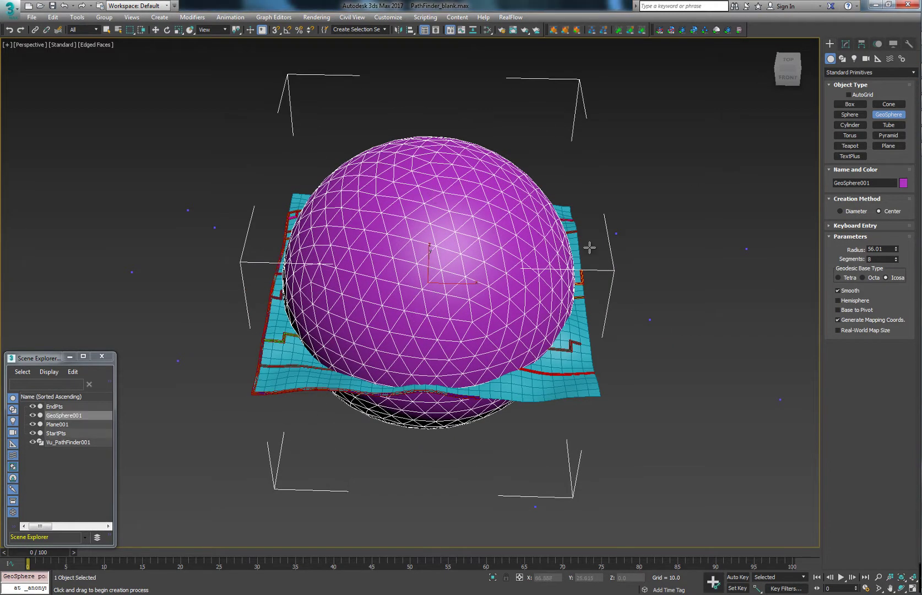
Step: Assign the geosphere as the path shape's way points and hide the plane
left_click(83, 441)
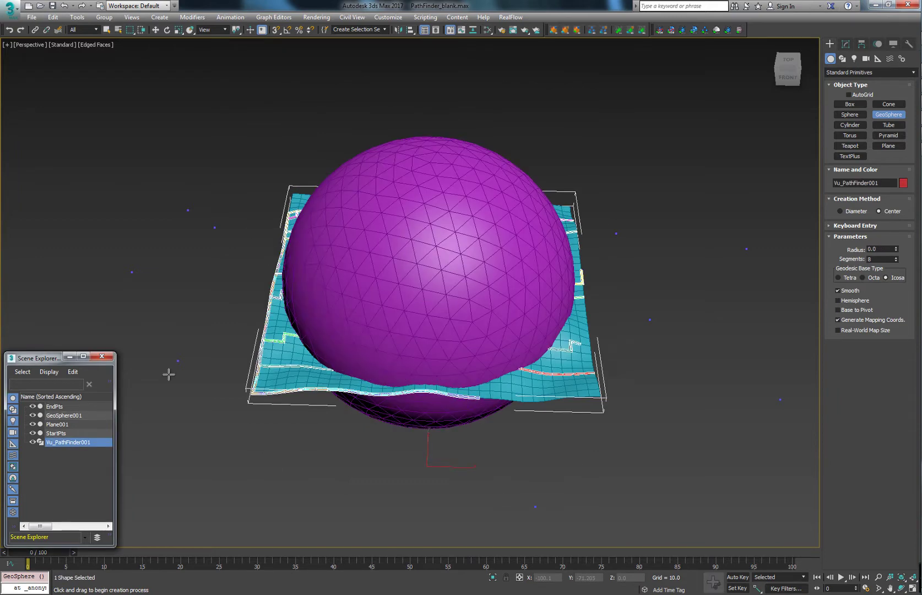
left_click(845, 44)
left_click(871, 333)
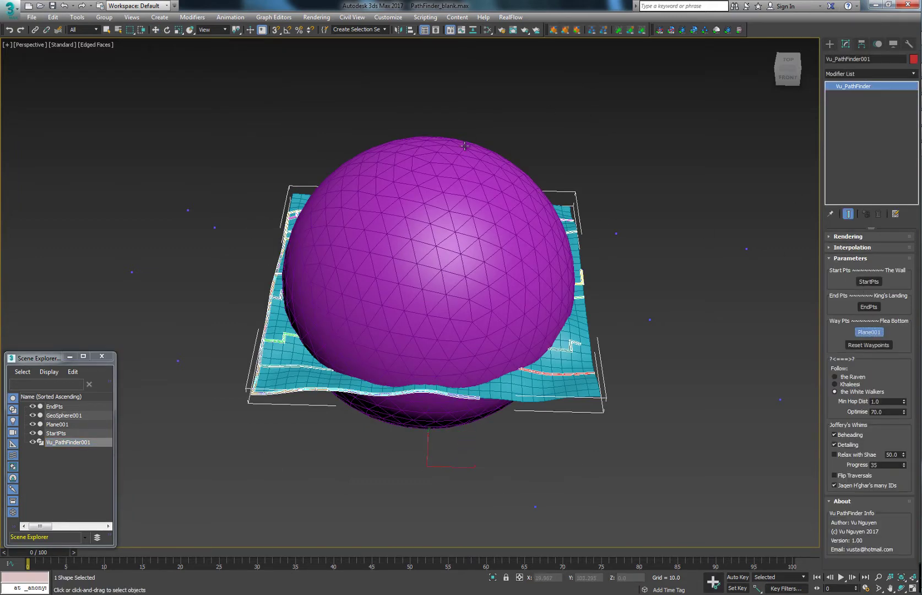
left_click(463, 149)
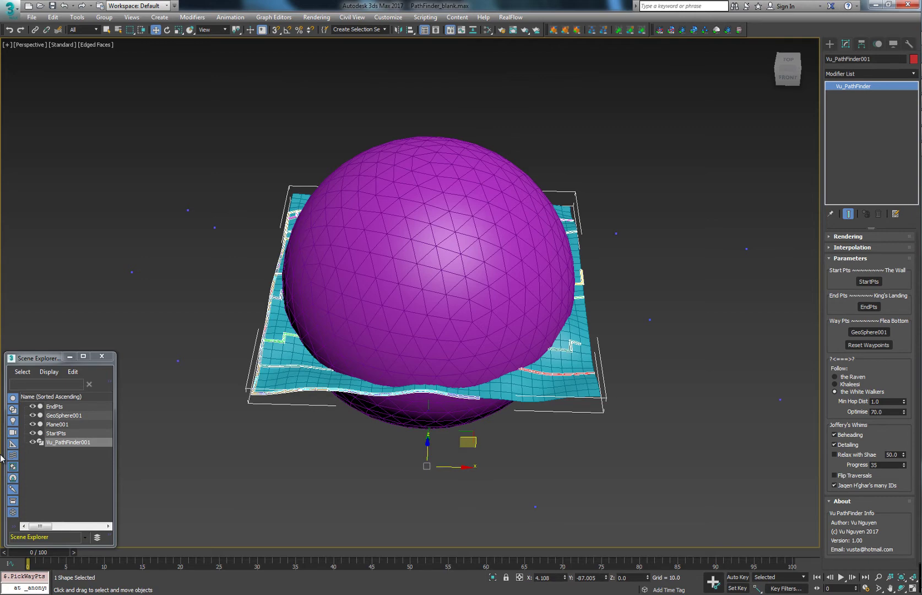
left_click(33, 424)
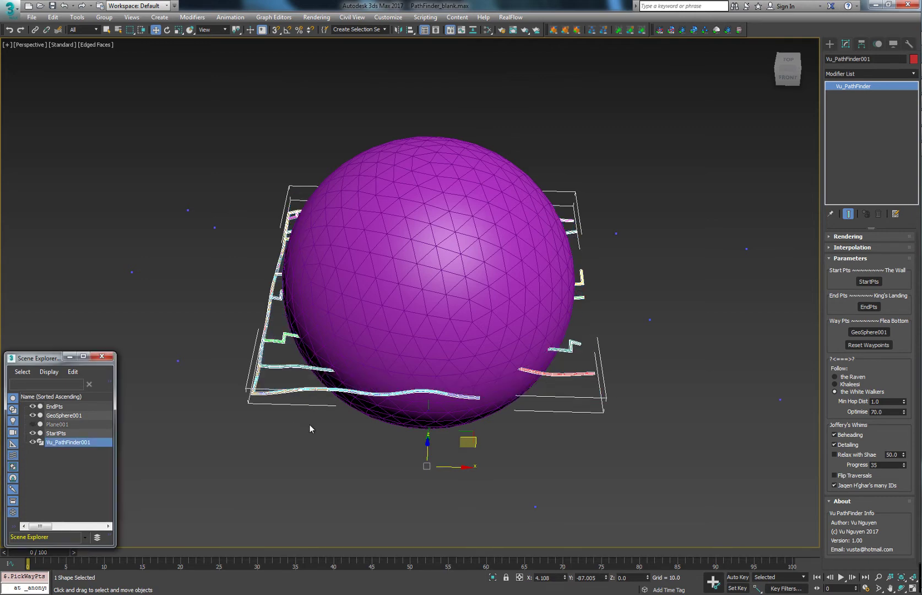
Step: Set Optimise to 50 to rebuild the paths over the geosphere and inspect them from the side
middle_click_drag(347, 370, 402, 347, "alt")
middle_click_drag(402, 347, 408, 352, "alt")
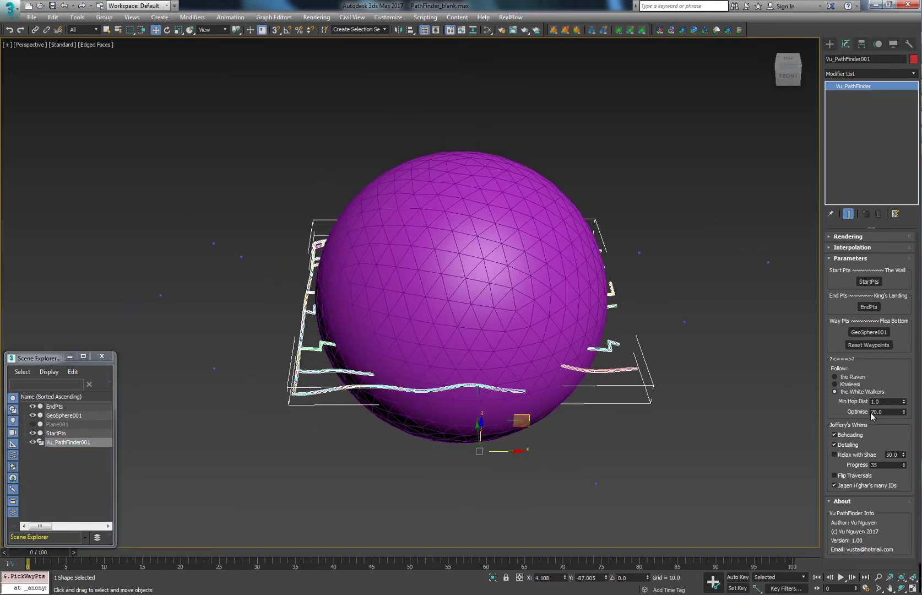
middle_click_drag(430, 315, 477, 302, "alt")
middle_click_drag(386, 339, 338, 360)
scroll(377, 333, "up", 3)
middle_click_drag(349, 302, 370, 310, "alt")
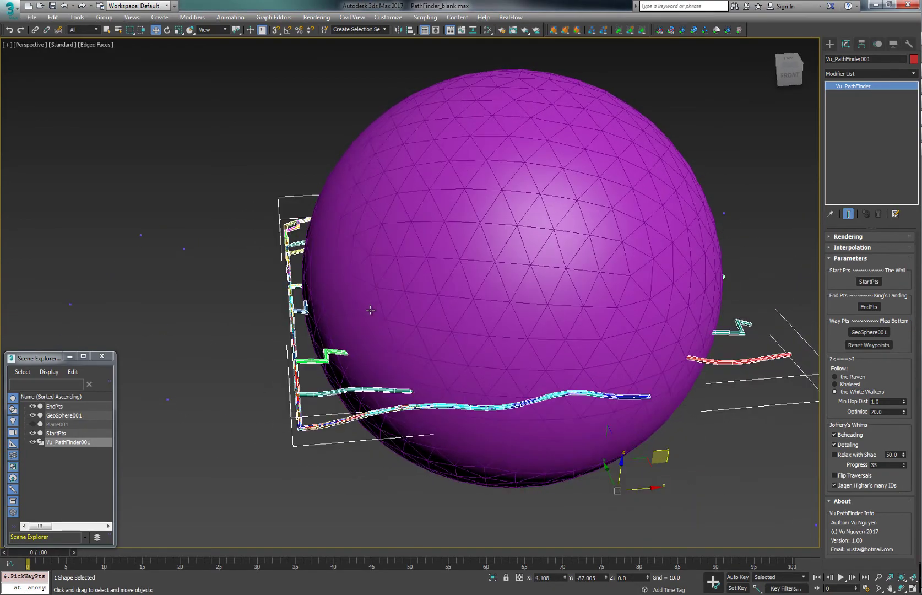
type("0")
key("Return")
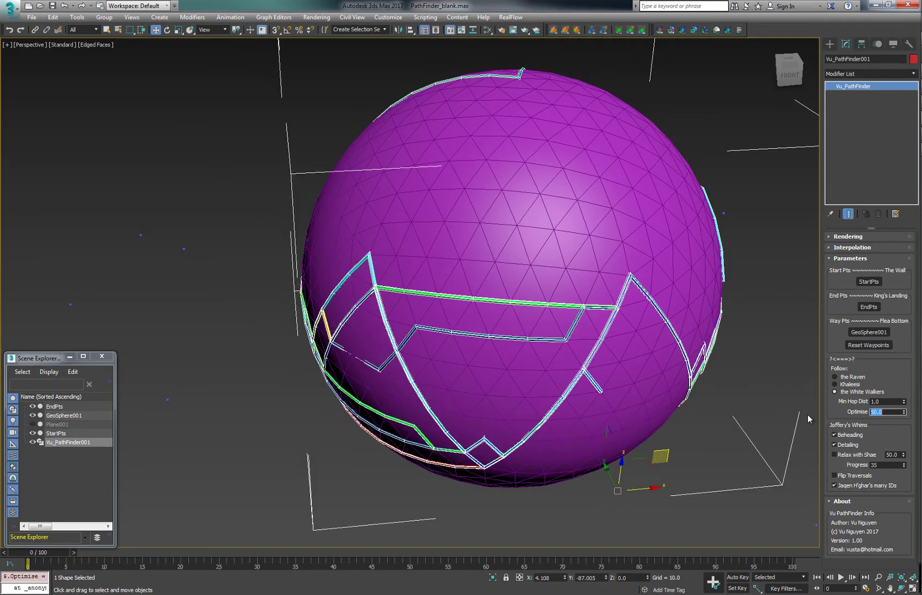
middle_click_drag(365, 364, 417, 352, "alt")
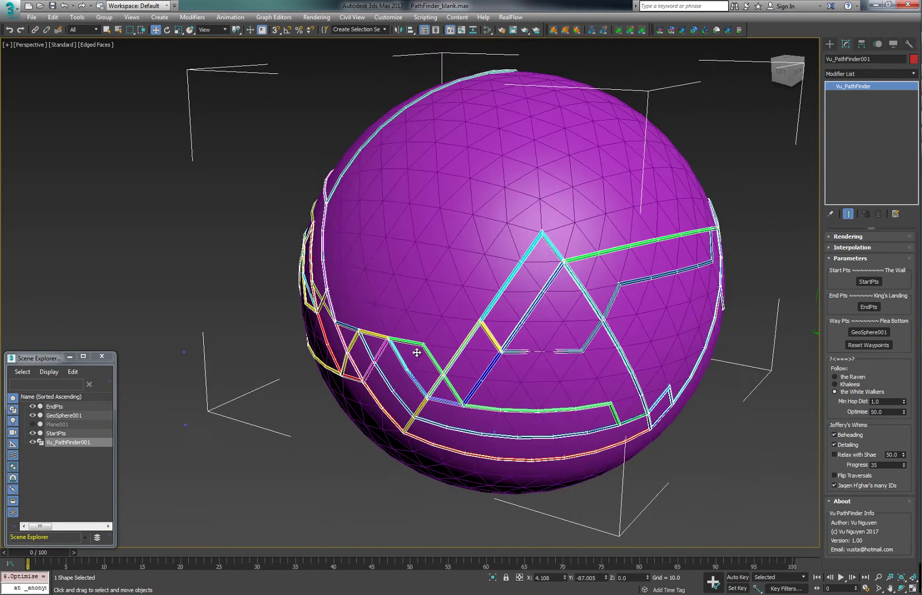
Step: Lower Optimise to 30 and review the paths around the geosphere
left_click_drag(903, 414, 899, 430)
type("30")
key("Return")
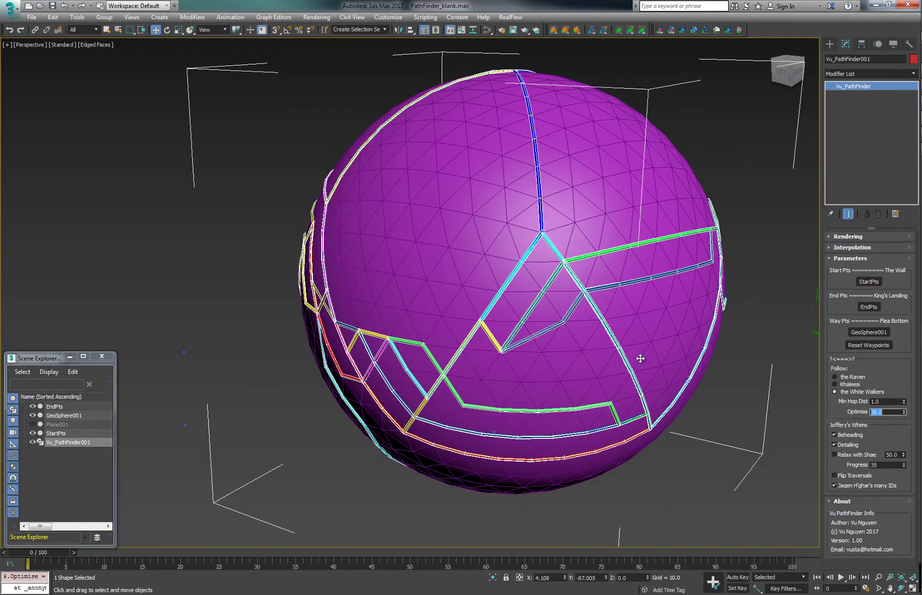
middle_click_drag(639, 358, 412, 312, "alt")
scroll(422, 325, "down", 3)
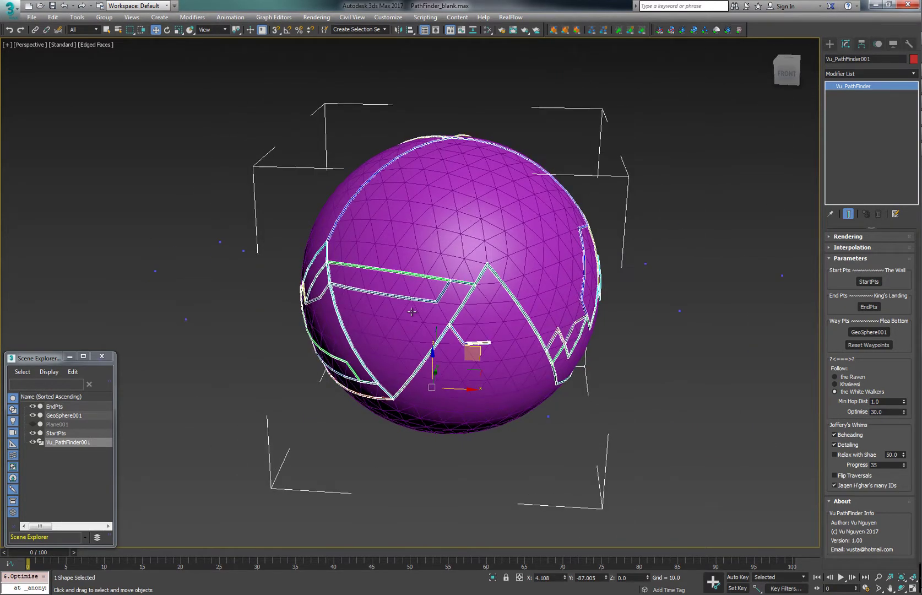
Step: Set the geosphere to display as a box in its object properties
left_click(458, 205)
right_click(459, 203)
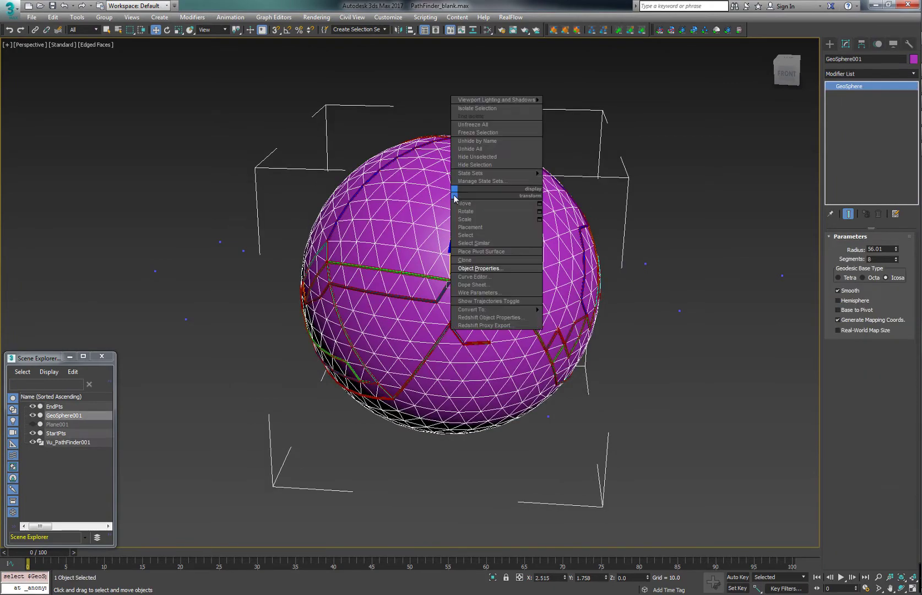
left_click(461, 270)
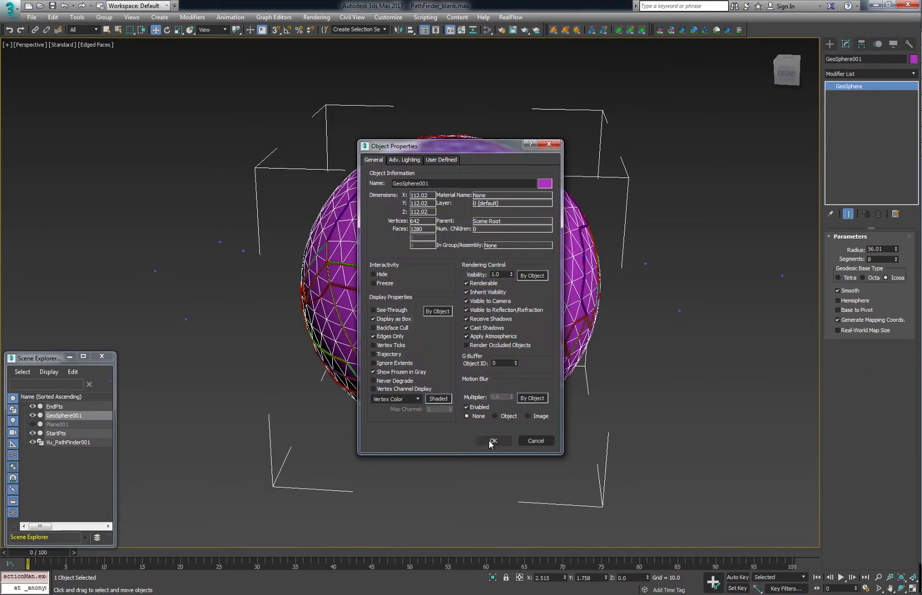
left_click(492, 441)
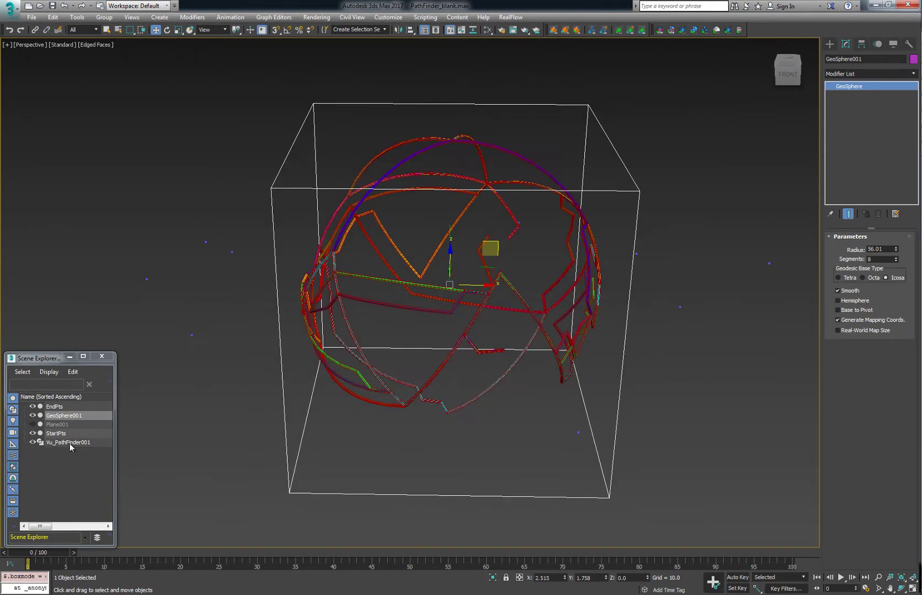
Step: Reselect the path shape and raise its Progress to 42
left_click(70, 443)
mouse_move(904, 464)
left_mouse_down()
mouse_move(903, 488)
mouse_move(904, 464)
left_mouse_up()
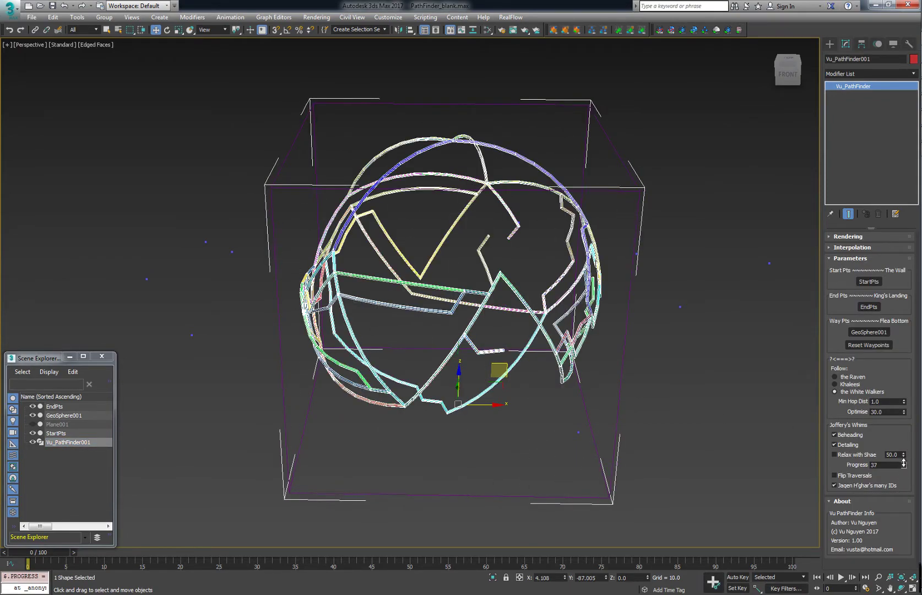
middle_click_drag(454, 269, 428, 249, "alt")
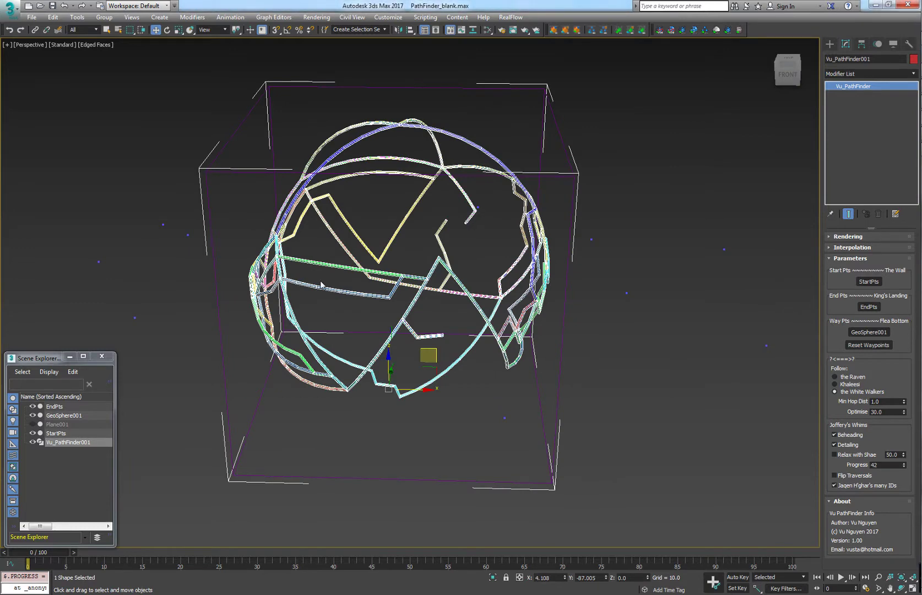
Step: Select the geosphere and turn off its box display in the object properties
left_click(482, 93)
left_click(491, 94)
right_click(489, 97)
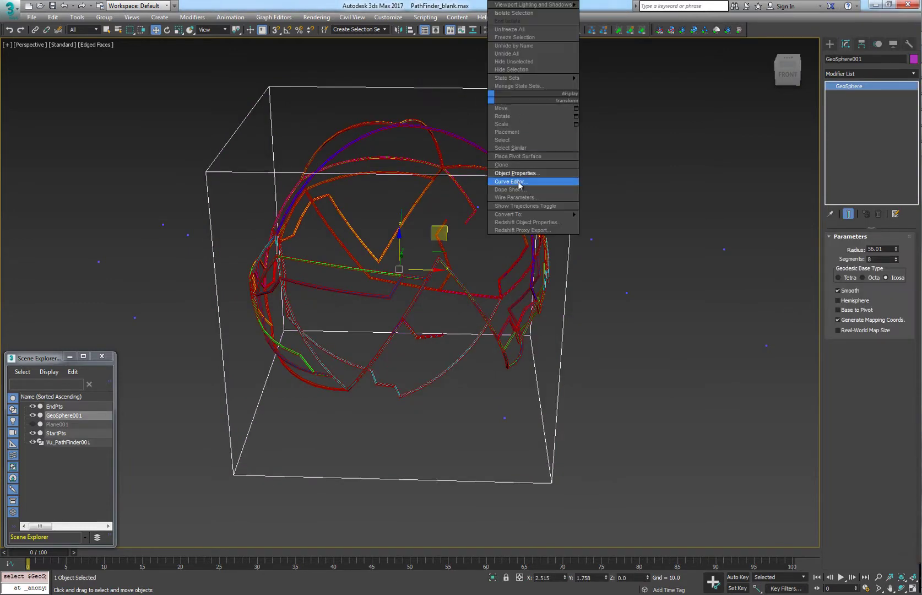
left_click(519, 181)
left_click(494, 441)
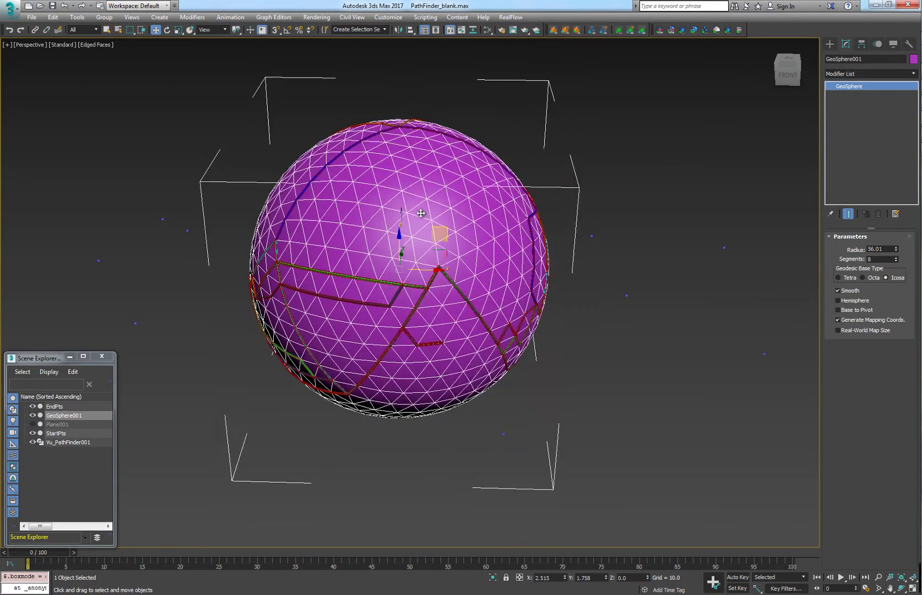
Step: Apply the Vu_Voxelizer modifier to the geosphere in Pointilize mode, display vertex ticks and raise SubDiv to fill it with points
left_click(913, 73)
left_click_drag(916, 106, 915, 427)
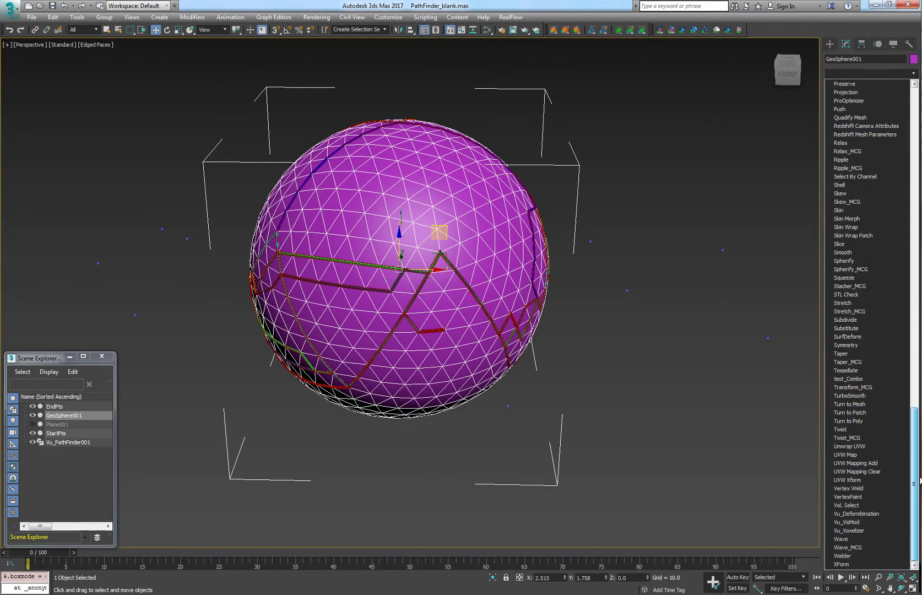
left_click(849, 530)
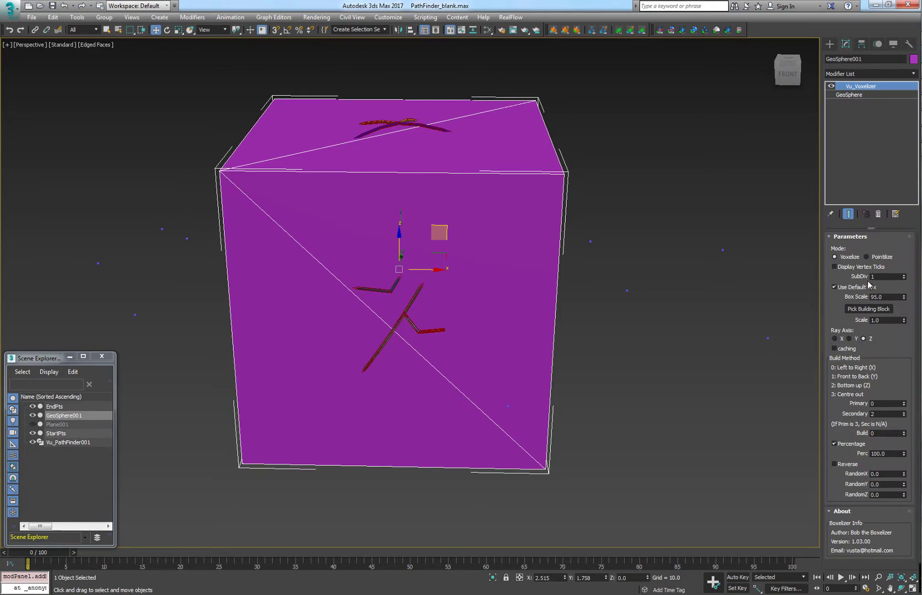
left_click(868, 258)
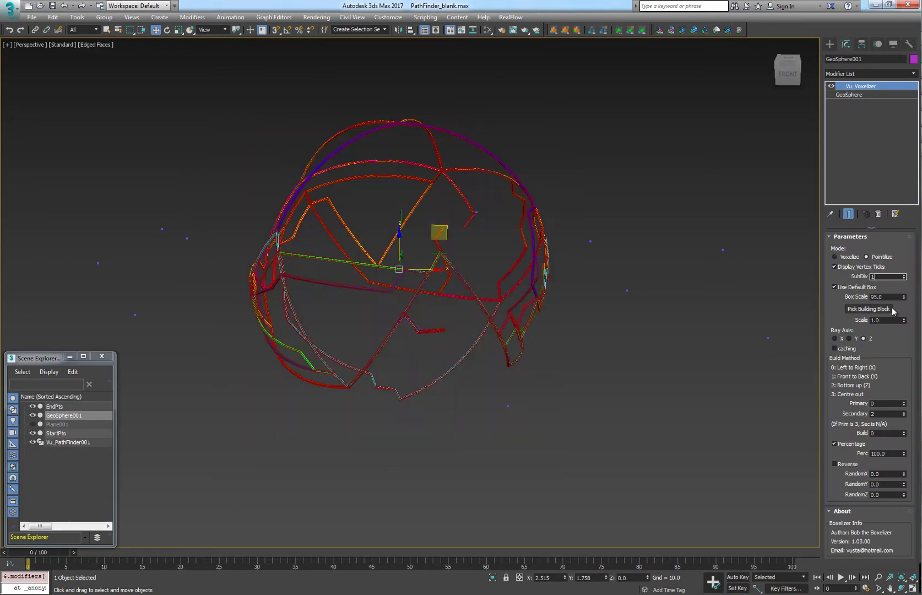
key("Return")
Step: Raise one EndPts vertex above the ground level and lower another to about X 77.7, Y -54.5, Z -51.7
middle_click_drag(414, 261, 438, 300, "alt")
left_click_drag(573, 299, 638, 336)
key("1")
left_click_drag(645, 272, 591, 101)
middle_click_drag(689, 340, 696, 260, "alt")
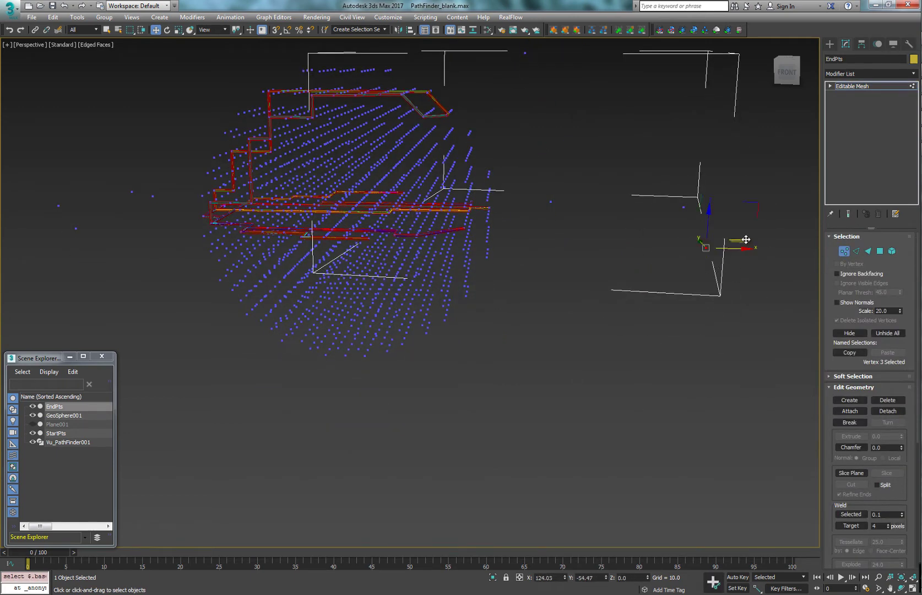
left_click_drag(727, 251, 597, 360)
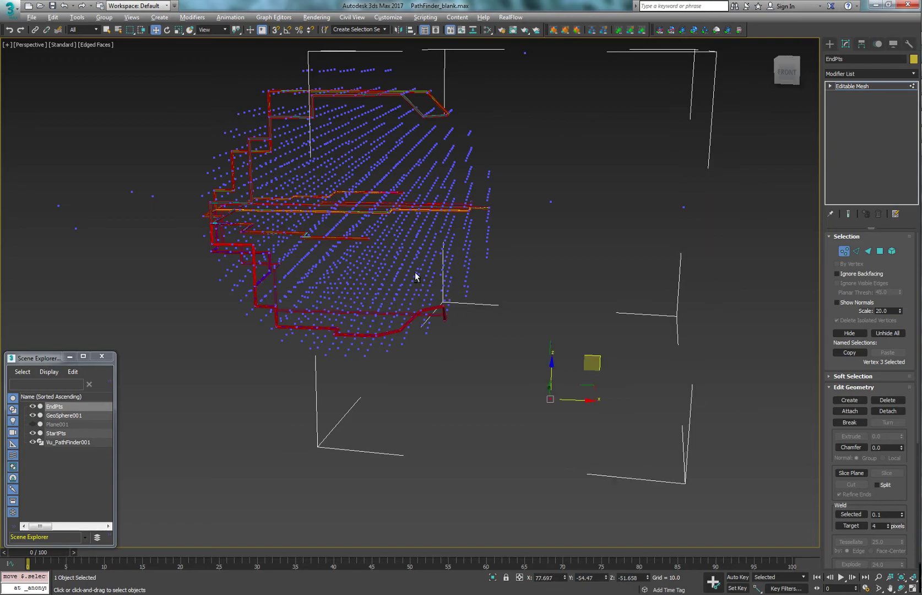
middle_click_drag(414, 274, 496, 282, "alt")
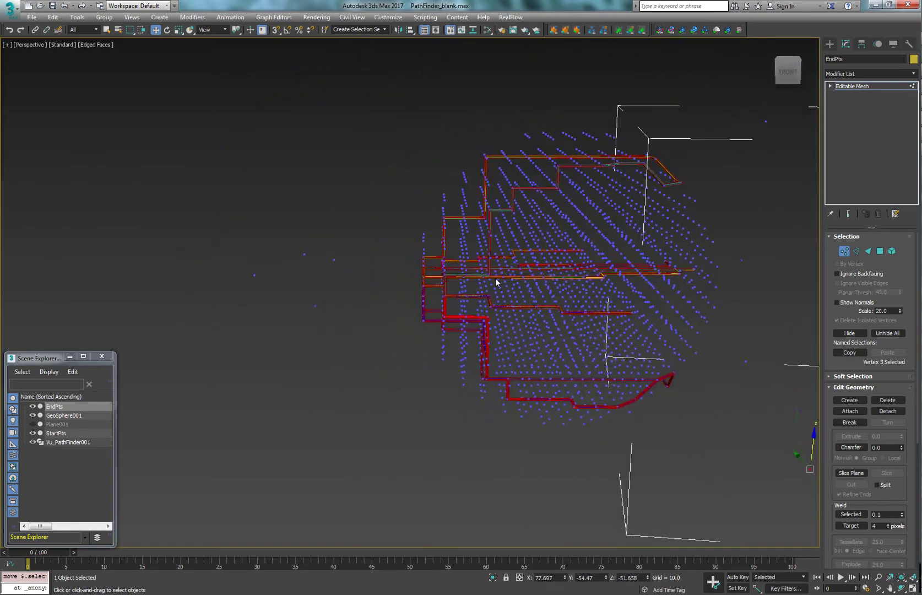
Step: Select StartPts and move one of its vertices to about X -58.9, Y -43.3, Z -16.1
left_click(852, 86)
left_click_drag(226, 240, 275, 284)
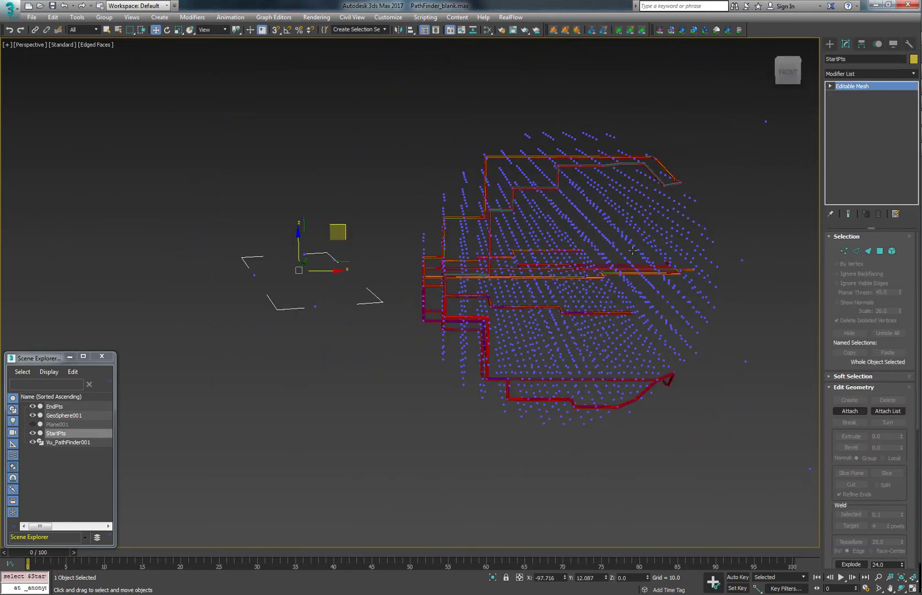
left_click(842, 251)
middle_click_drag(334, 369, 311, 363, "alt")
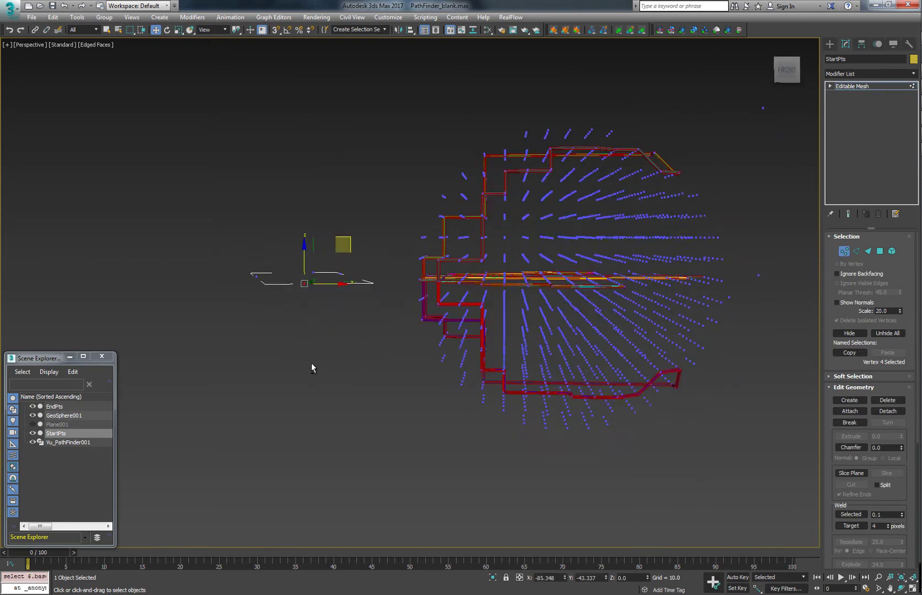
left_click_drag(346, 238, 411, 285)
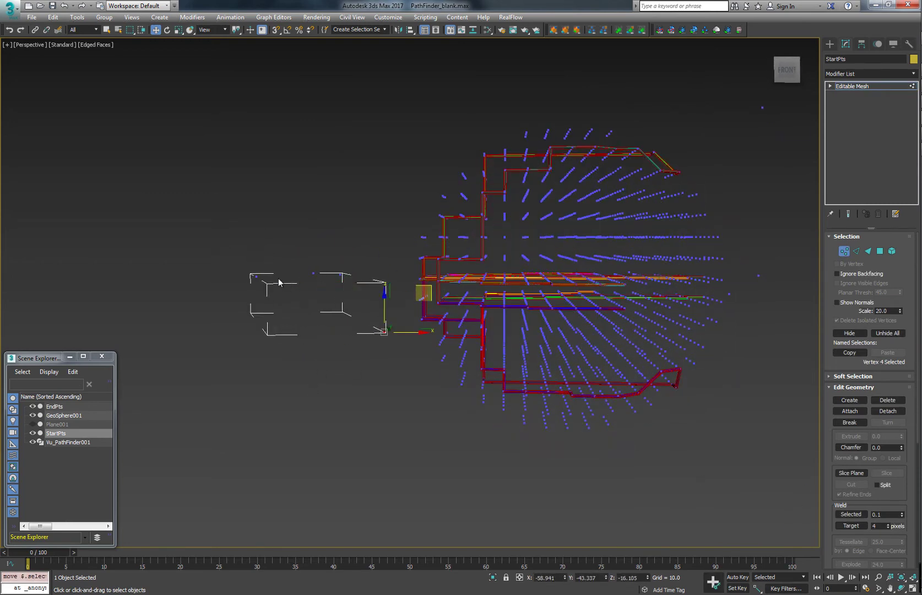
left_click_drag(283, 306, 285, 309)
middle_click_drag(284, 309, 274, 293, "alt")
Step: Move two more StartPts vertices closer to the point cloud, raising one to about Z 16.7 and lowering the other to about Z -26.5
left_click_drag(301, 231, 428, 188)
middle_click_drag(369, 302, 451, 261, "alt")
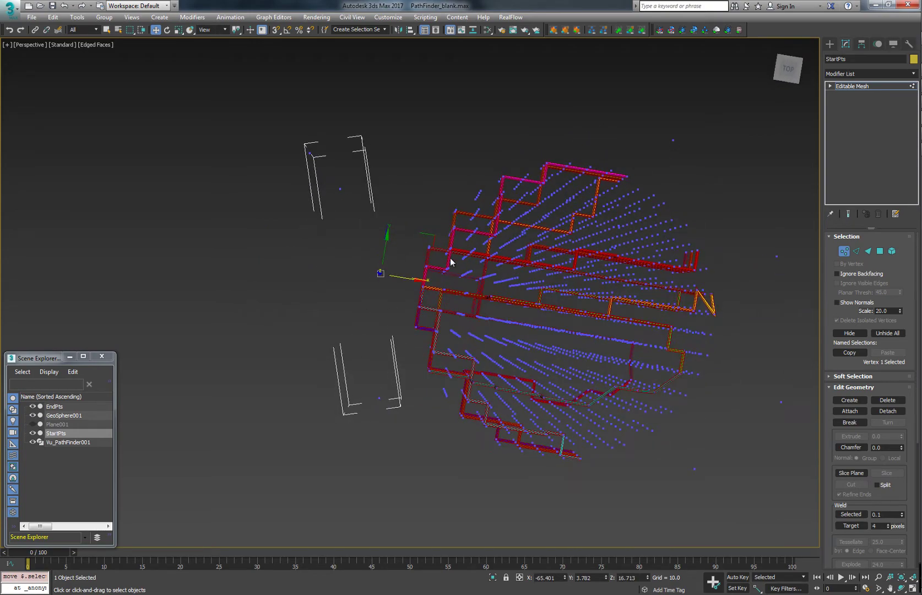
left_click_drag(441, 224, 294, 155)
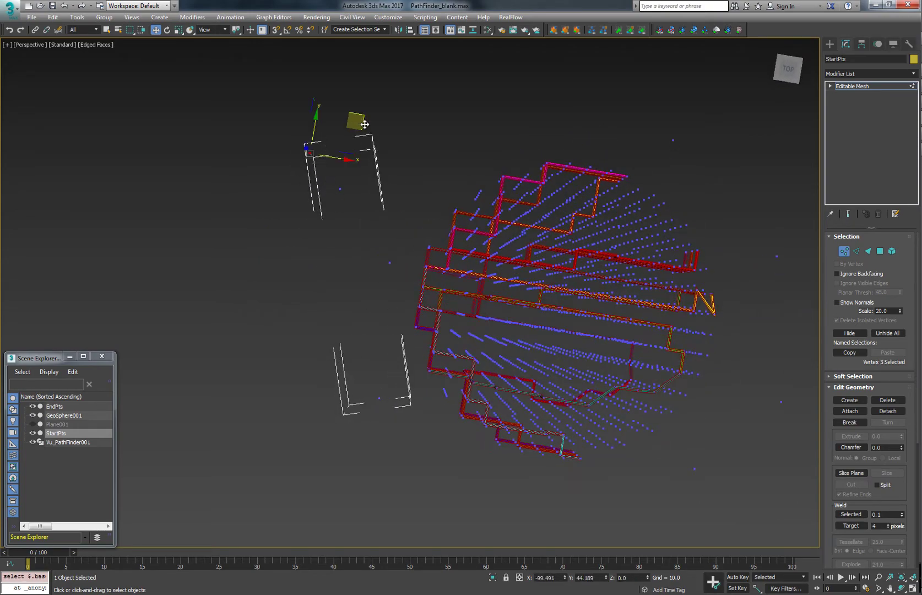
mouse_move(430, 270)
middle_mouse_down("alt")
mouse_move(325, 269)
mouse_move(423, 256)
middle_mouse_up("alt")
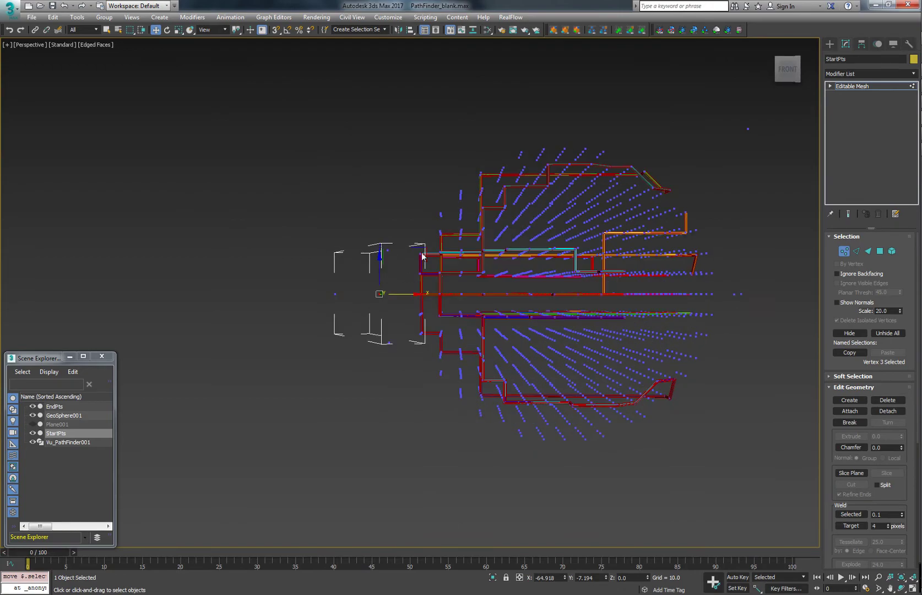
left_click_drag(432, 300, 437, 315)
mouse_move(441, 320)
middle_mouse_down("alt")
mouse_move(515, 273)
mouse_move(509, 290)
mouse_move(459, 263)
mouse_move(431, 306)
middle_mouse_up("alt")
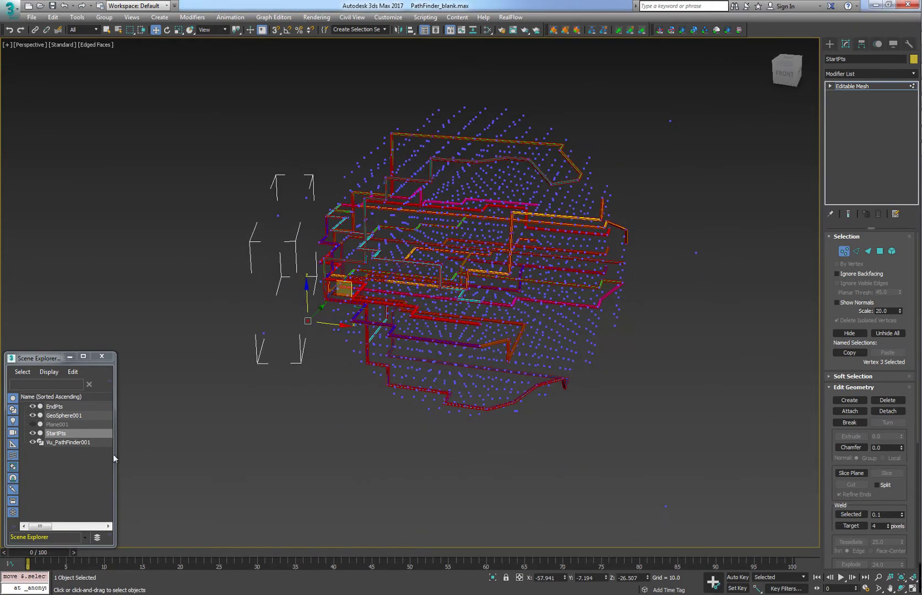
Step: Reselect the path shape and vary its Progress to review the paths growing through the point cloud
left_click(68, 442)
middle_click_drag(336, 420, 618, 473, "alt")
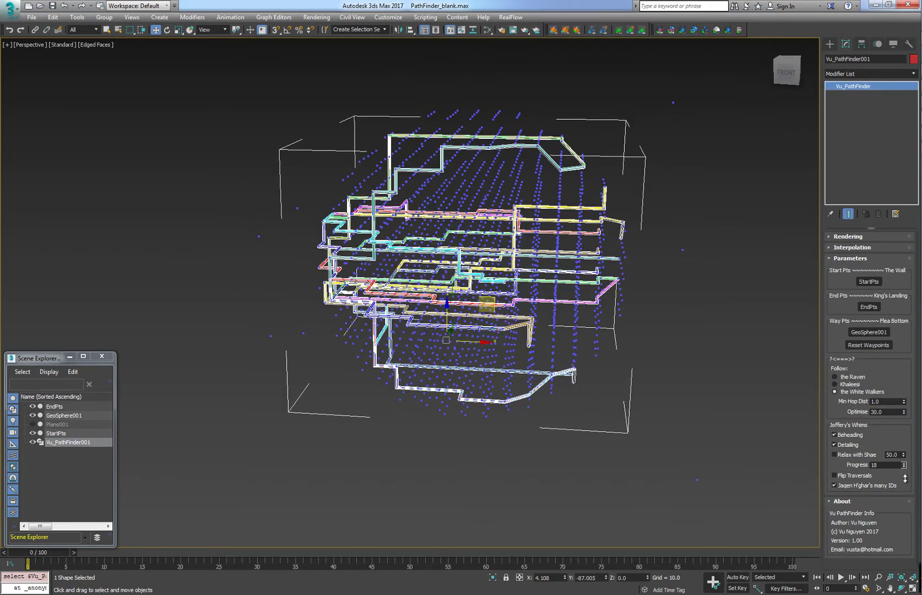
mouse_move(905, 477)
left_mouse_down()
mouse_move(906, 494)
mouse_move(911, 474)
left_mouse_up()
mouse_move(358, 352)
middle_mouse_down("alt")
mouse_move(345, 378)
mouse_move(392, 351)
mouse_move(310, 325)
mouse_move(372, 341)
middle_mouse_up("alt")
scroll(381, 316, "up", 3)
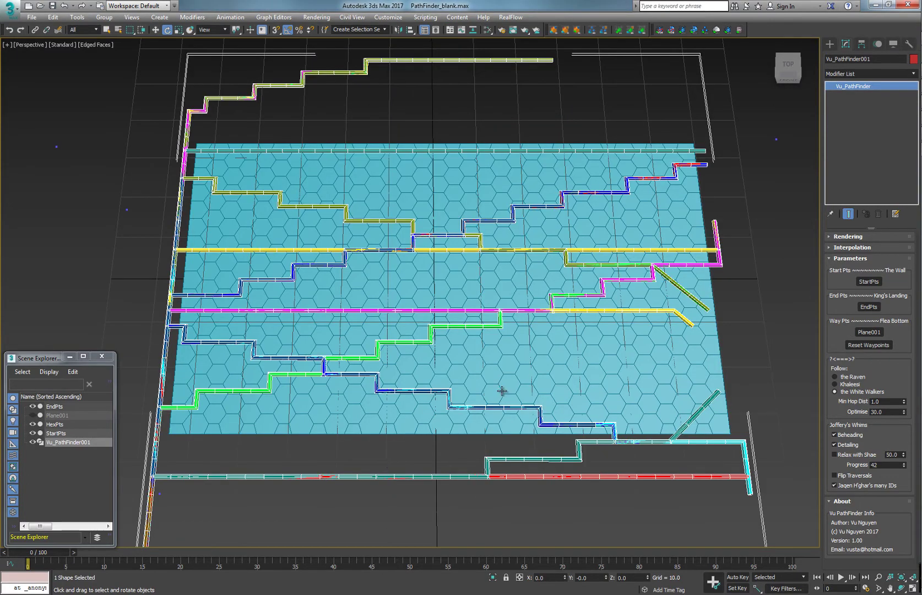
Step: Replace Plane001 with the hexagonal mesh HexPts as the path shape's way points
mouse_move(477, 359)
middle_mouse_down("alt")
mouse_move(485, 364)
mouse_move(483, 354)
middle_mouse_up("alt")
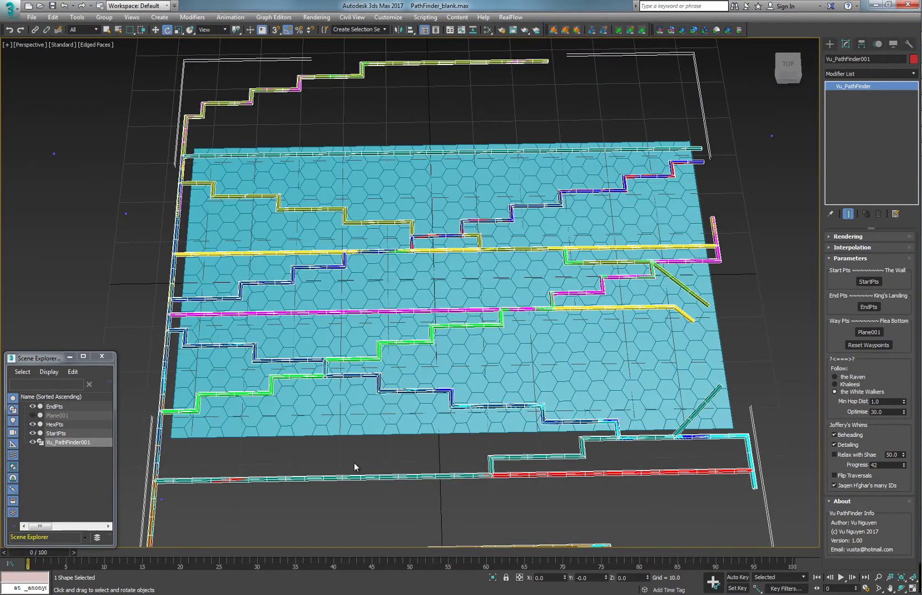
left_click(867, 333)
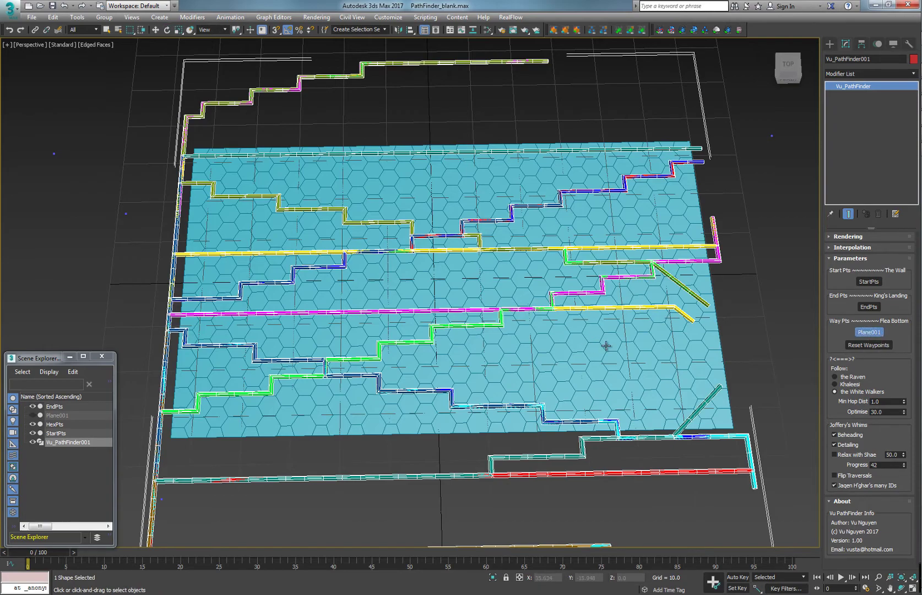
left_click(612, 363)
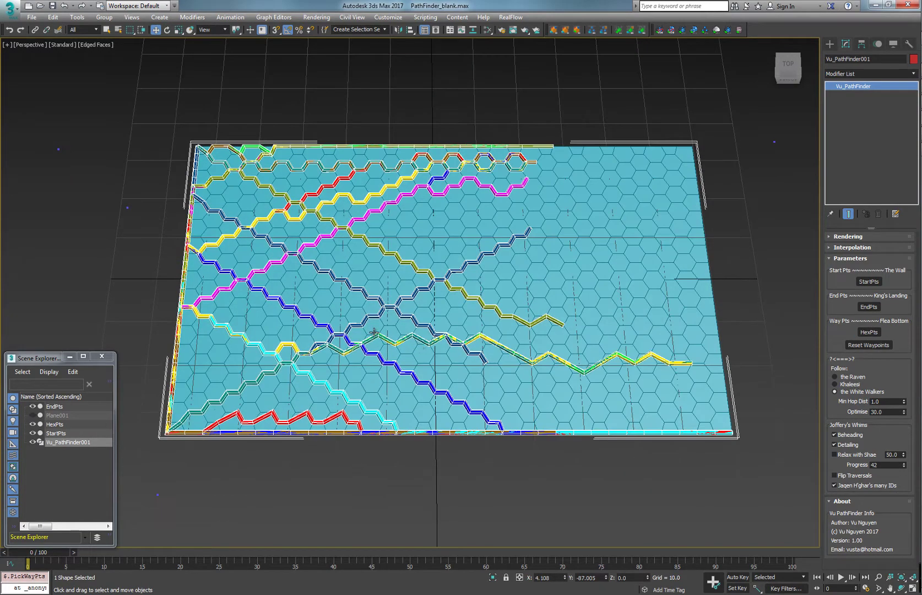
scroll(374, 332, "down", 3)
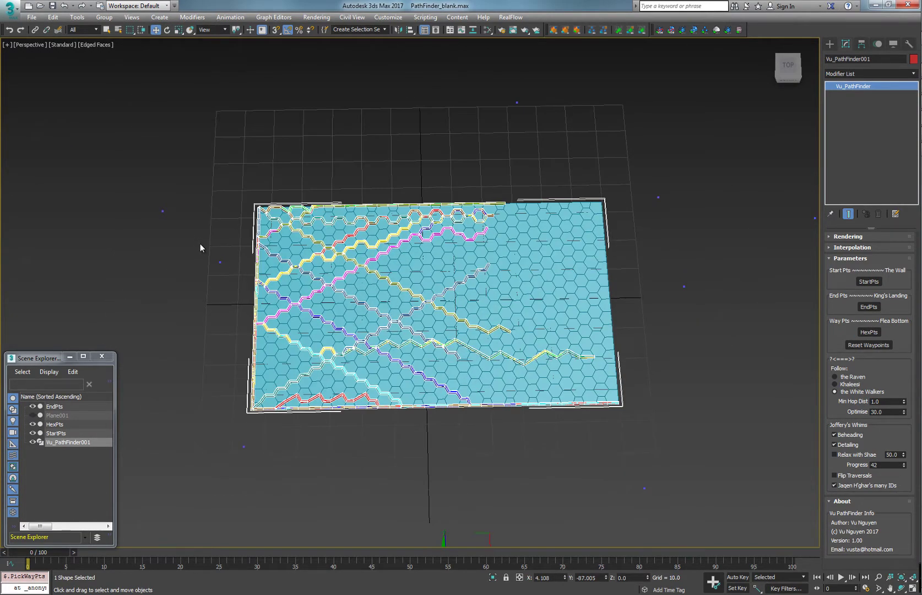
Step: Select StartPts and reset the Z position of its three offset vertices to 0
left_click_drag(200, 247, 238, 285)
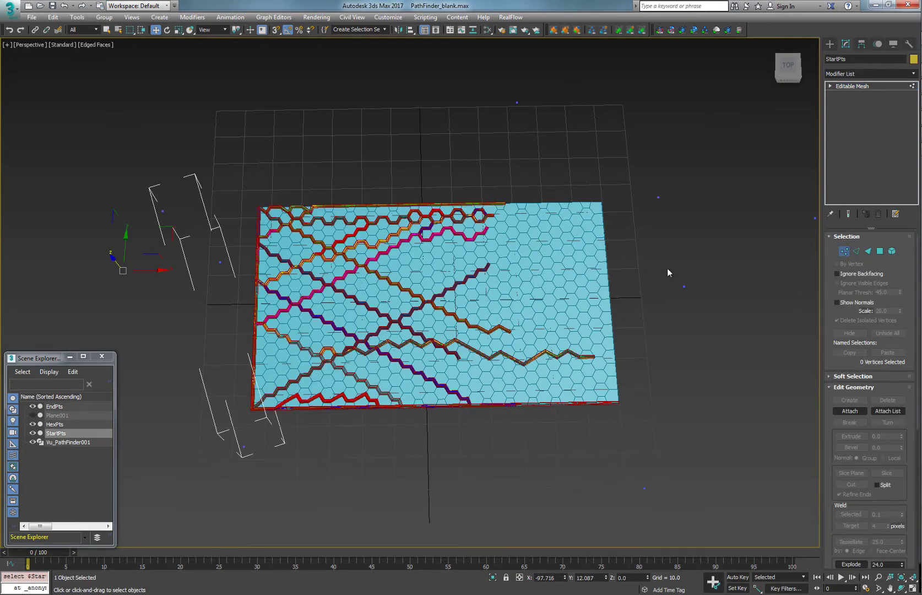
middle_click_drag(141, 293, 139, 230, "alt")
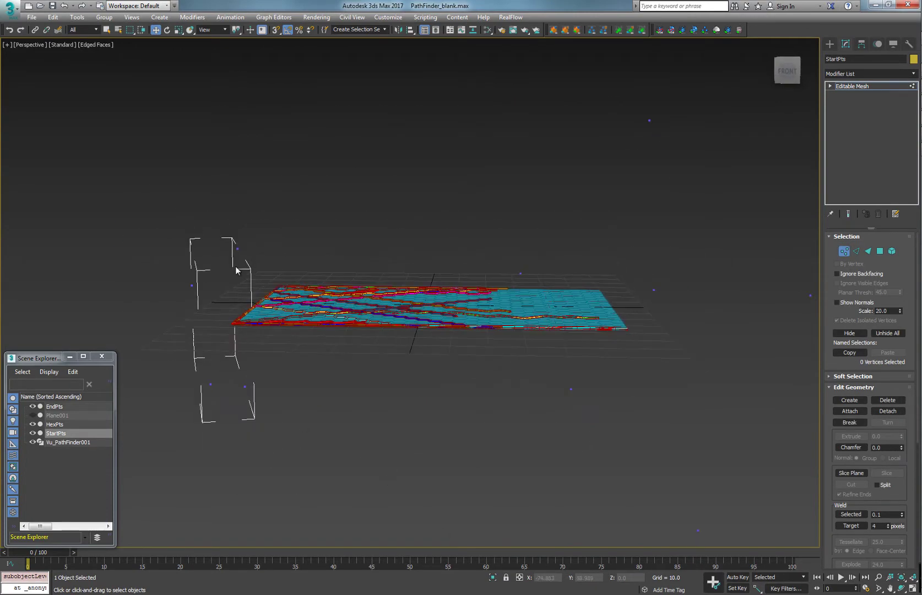
left_click_drag(254, 256, 258, 258)
right_click(648, 578)
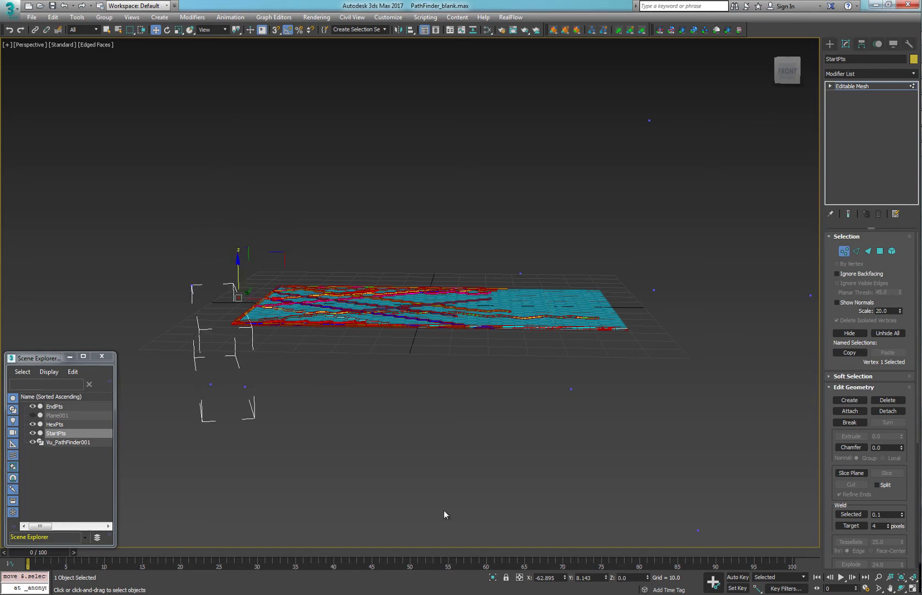
left_click_drag(261, 397, 263, 398)
right_click(648, 579)
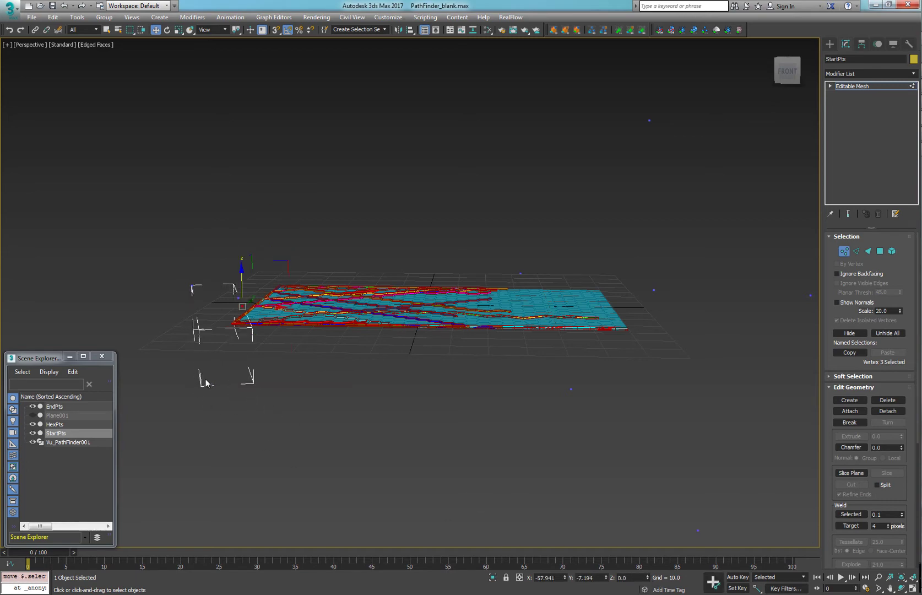
left_click_drag(204, 380, 221, 394)
right_click(648, 578)
Step: Move one StartPts vertex inside the hexagonal mesh, close to its start-side edge, and inspect the rerouted paths
middle_click_drag(126, 220, 131, 242, "alt")
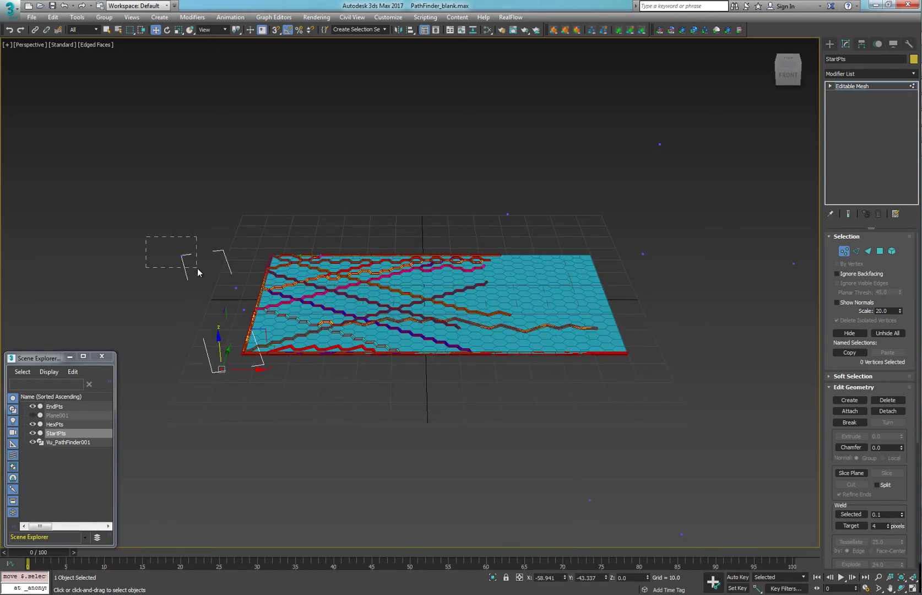
left_click_drag(197, 268, 197, 268)
middle_click_drag(197, 270, 259, 330, "alt")
scroll(287, 310, "up", 5)
left_click_drag(278, 261, 452, 266)
mouse_move(342, 339)
middle_mouse_down("alt")
mouse_move(346, 354)
mouse_move(354, 348)
middle_mouse_up("alt")
middle_click_drag(353, 348, 356, 287)
scroll(356, 288, "down", 4)
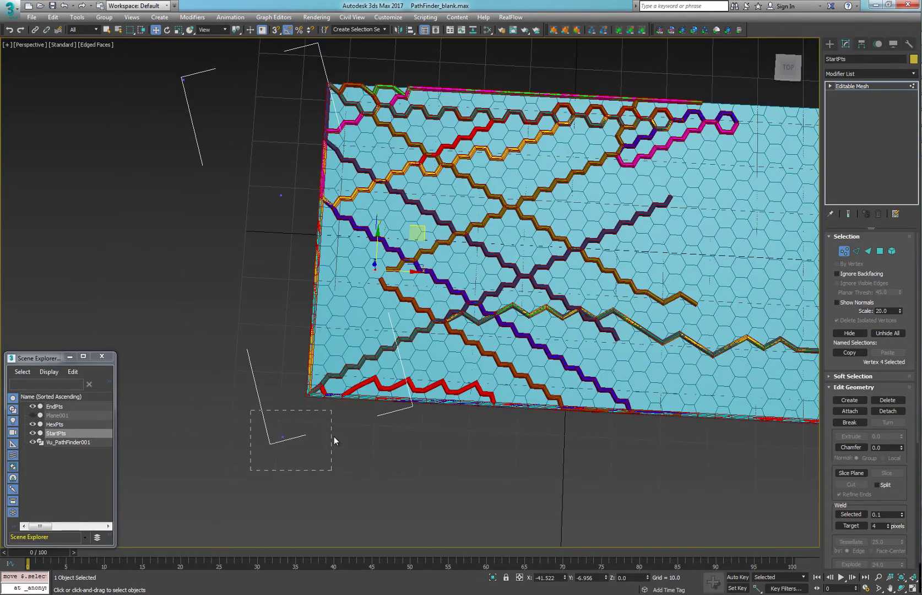
Step: Move the StartPts vertex outside the mesh's lower corner onto the hexagons at about X -23.7, Y -8.7
left_click_drag(334, 437, 334, 438)
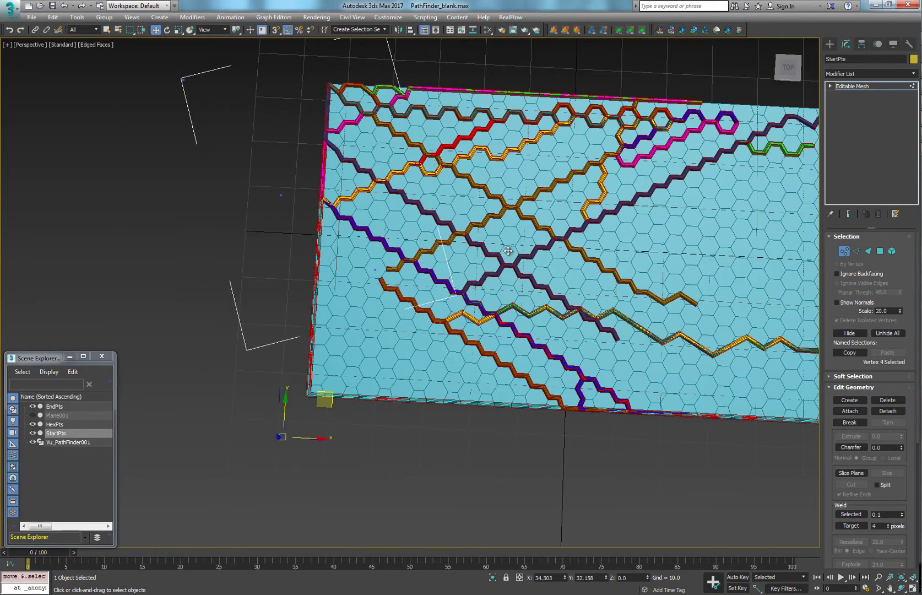
left_click_drag(508, 250, 507, 241)
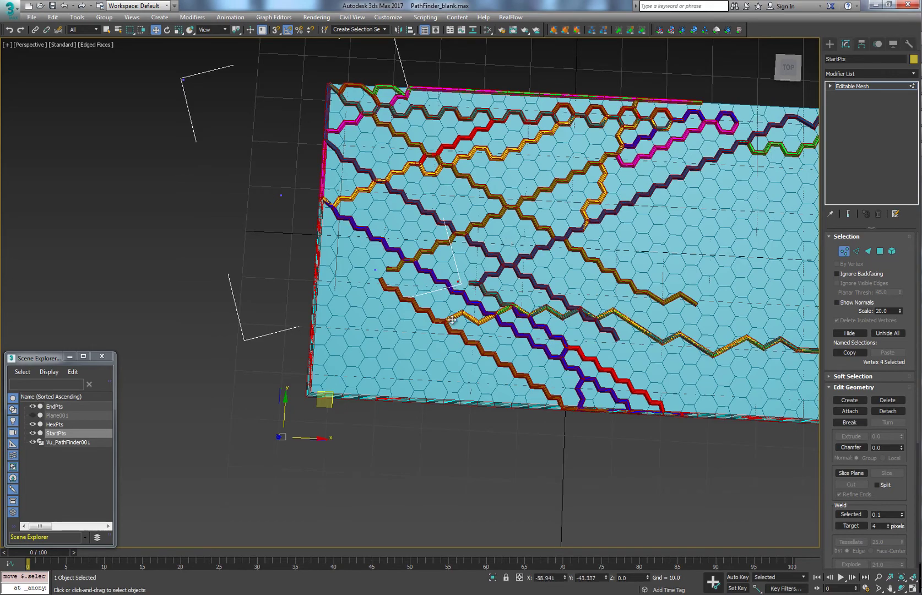
scroll(452, 319, "up", 8)
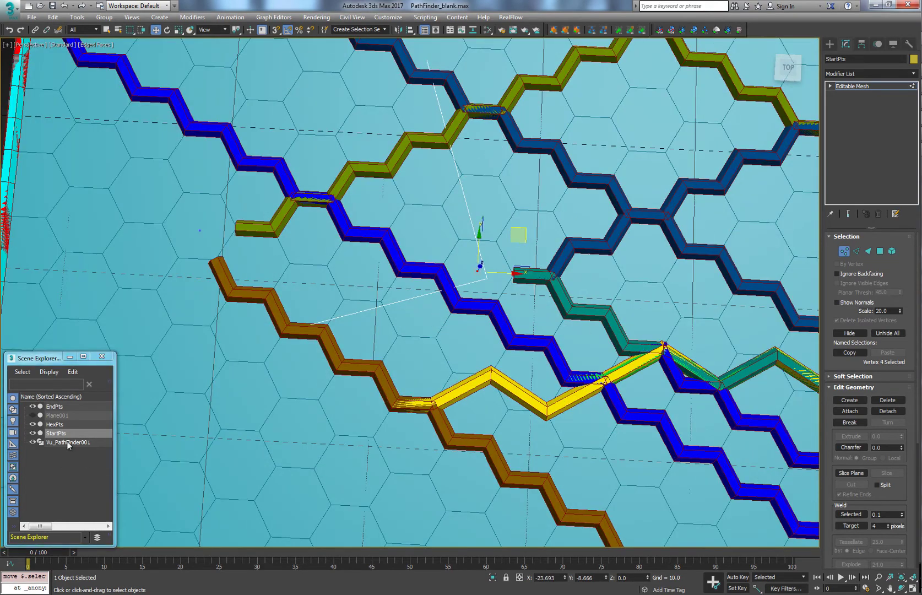
Step: Reselect the path shape and disable Beheading and Detailing so the paths connect to the start and end points
left_click(69, 443)
scroll(505, 346, "down", 3)
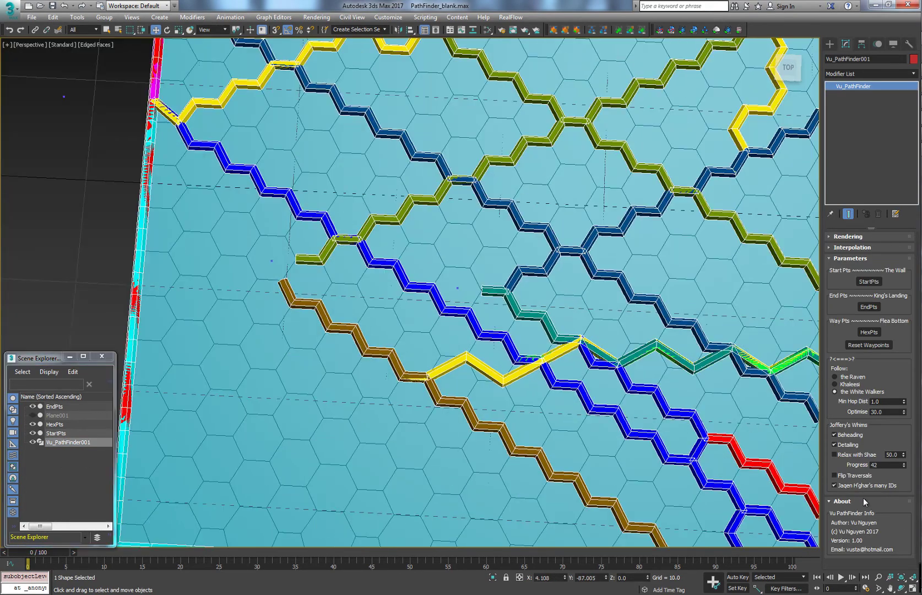
left_click(834, 435)
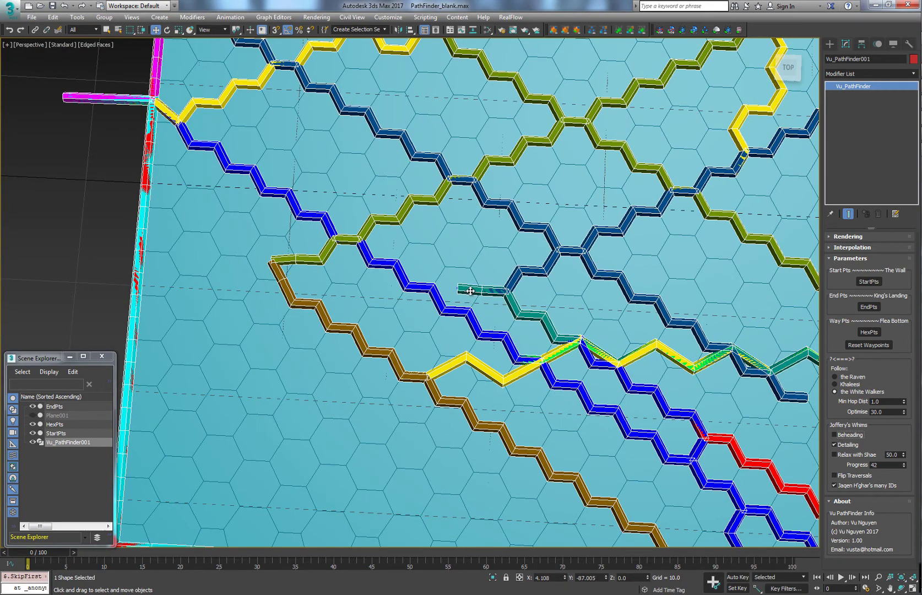
left_click(835, 445)
scroll(438, 266, "down", 6)
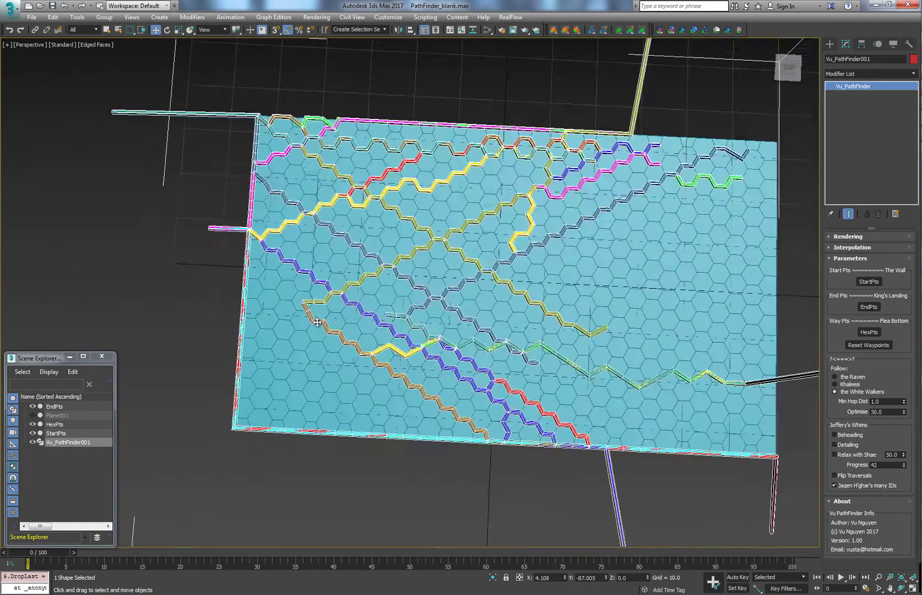
middle_click_drag(438, 266, 425, 280)
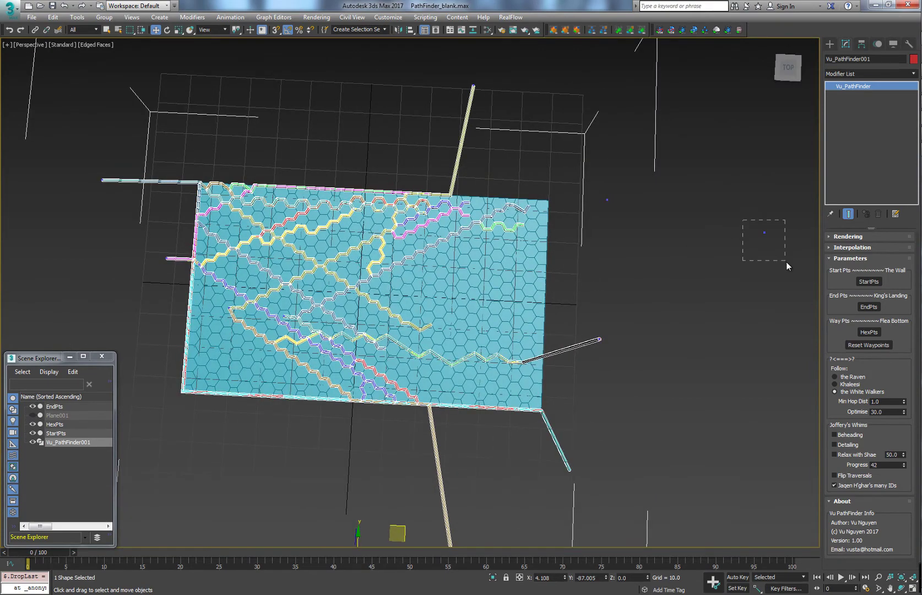
Step: Select EndPts and move one outlying vertex inside the hexagonal mesh and shift another to about X 51.3, Y -16.7
left_click_drag(786, 261, 786, 262)
left_click(842, 252)
middle_click_drag(551, 274, 454, 264)
left_click_drag(491, 177, 552, 213)
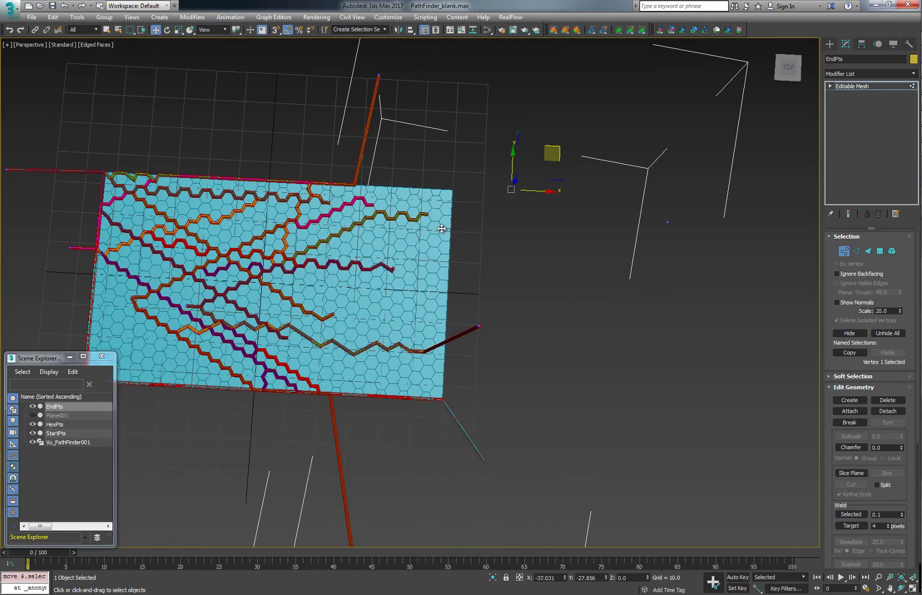
left_click_drag(441, 228, 441, 229)
left_click_drag(527, 313, 467, 284)
middle_click_drag(206, 382, 312, 360)
middle_click_drag(198, 333, 254, 356)
middle_click_drag(192, 297, 183, 335)
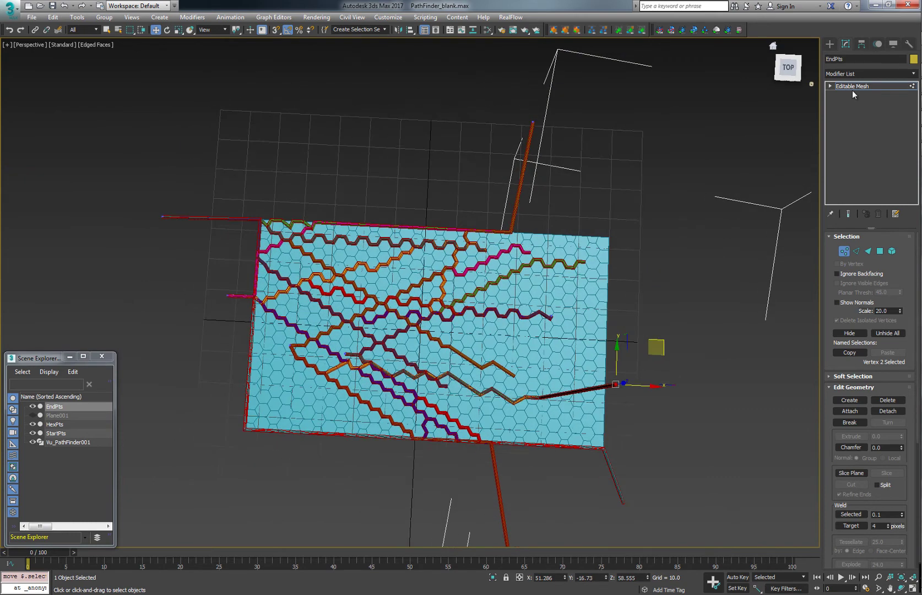
left_click(852, 87)
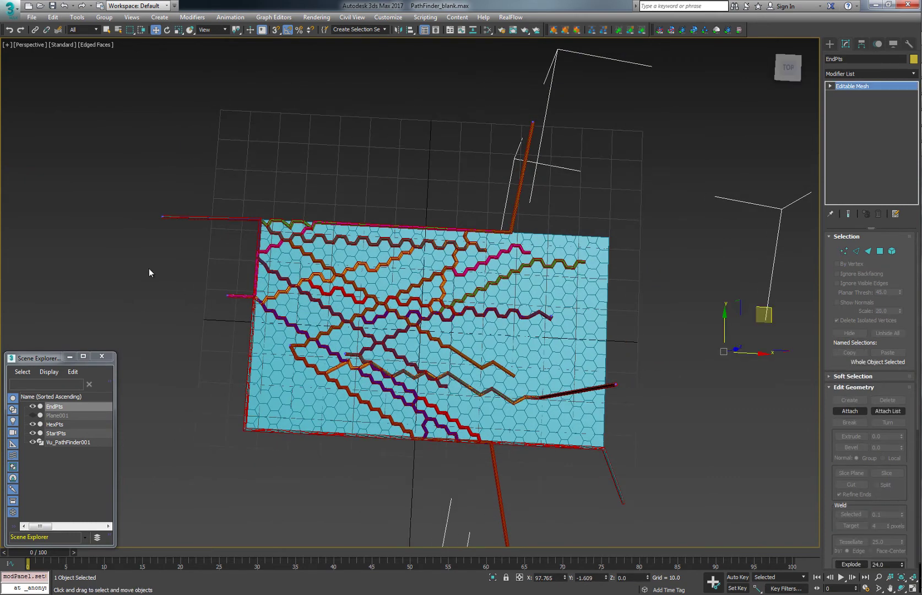
Step: Select StartPts and move its two vertices lying outside the mesh's short edge onto the hexagons near the center
left_click(54, 434)
key("1")
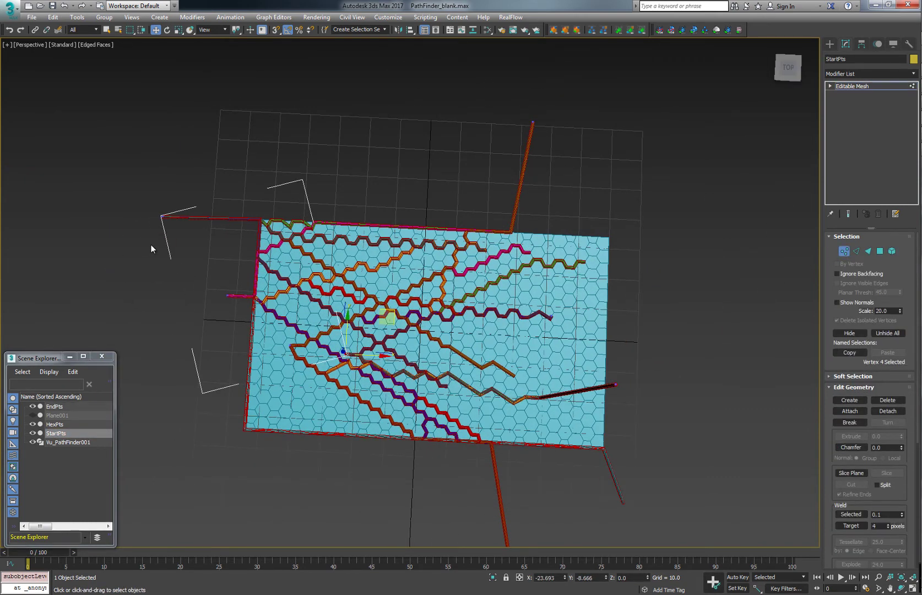
left_click_drag(206, 180, 469, 296)
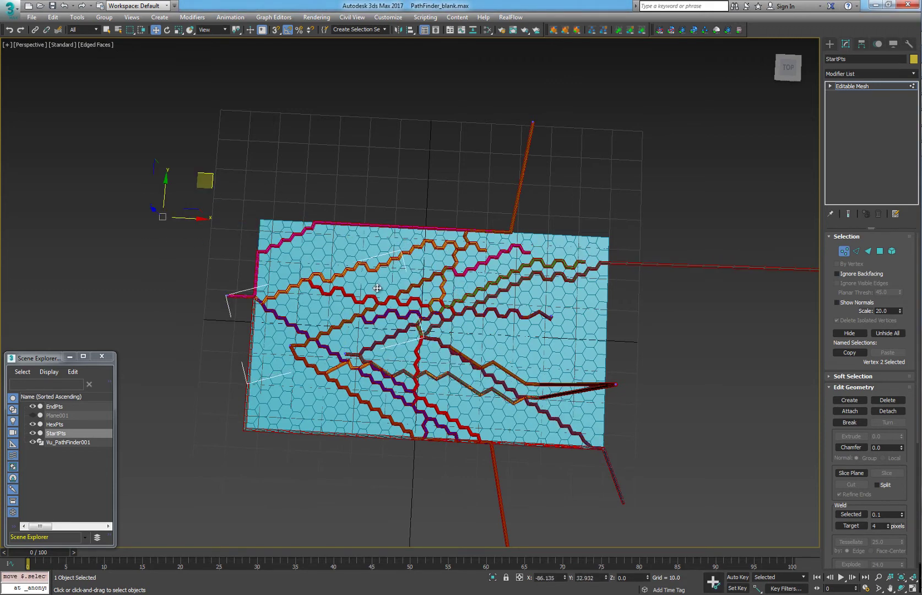
left_click_drag(254, 308, 253, 306)
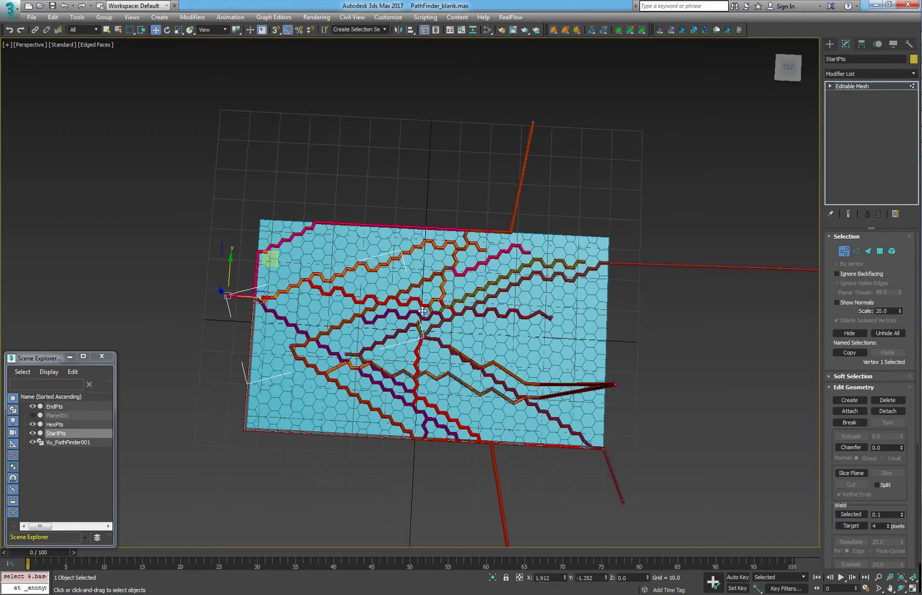
mouse_move(422, 311)
left_mouse_down()
mouse_move(443, 320)
mouse_move(434, 320)
left_mouse_up()
middle_click_drag(568, 319, 417, 281)
left_click(839, 86)
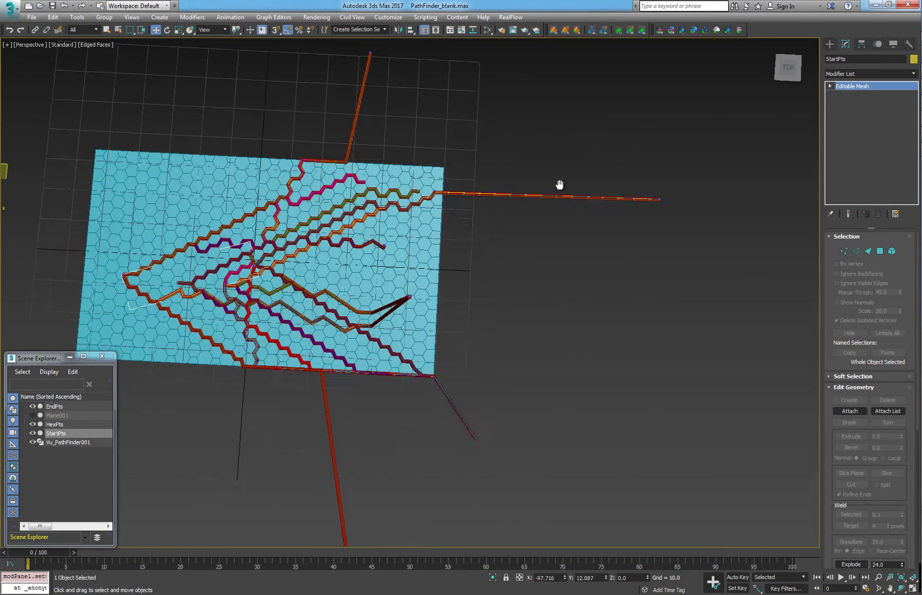
Step: Move the two EndPts vertices beyond the mesh's long sides onto the hexagons near the two start-side corners
scroll(578, 190, "down", 4)
left_click(618, 182)
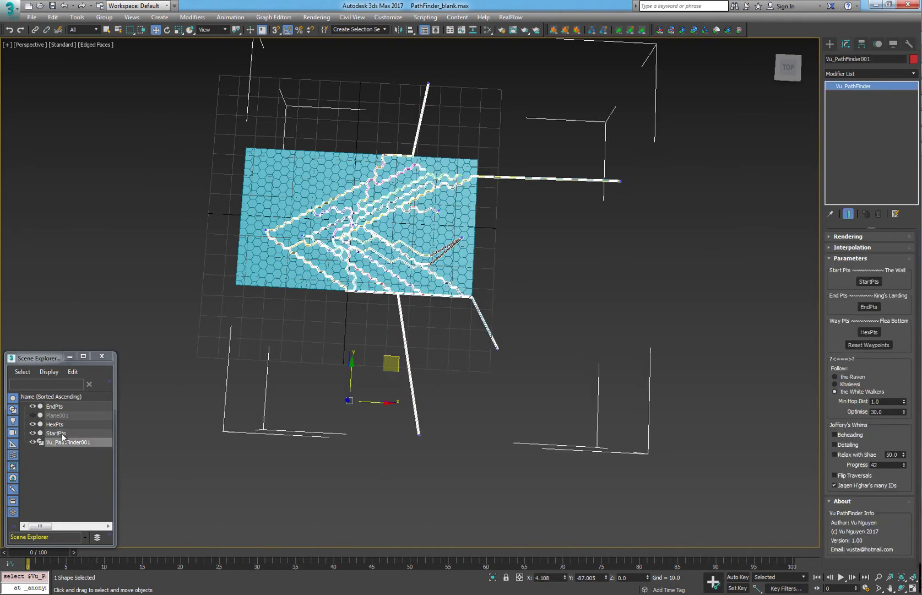
left_click(53, 406)
left_click(845, 251)
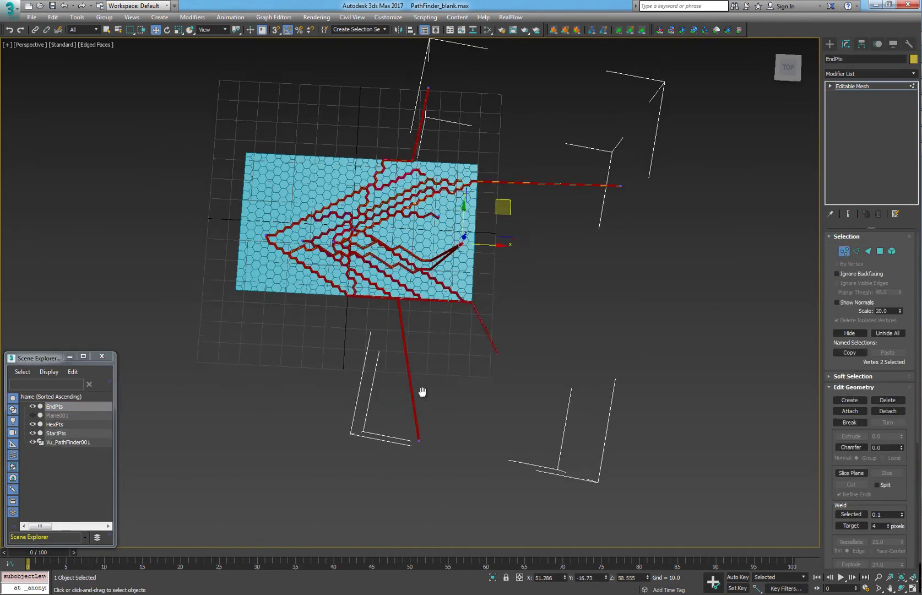
middle_click_drag(422, 391, 424, 402)
left_click_drag(380, 428, 444, 466)
left_click_drag(425, 284, 287, 249)
middle_click_drag(404, 147, 429, 256)
left_click_drag(438, 181, 497, 220)
left_click_drag(497, 164, 341, 247)
Step: Move the remaining two outlying EndPts vertices onto the mesh, at about X 56.6, Y -29.1 and X 52.9, Y 23.6
left_click_drag(540, 450, 507, 470)
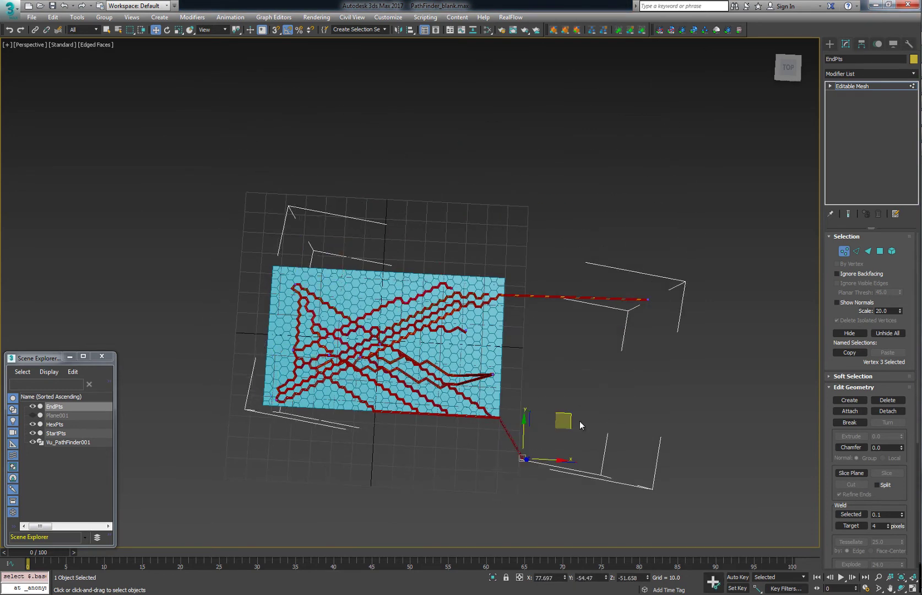
left_click_drag(565, 421, 552, 369)
left_click_drag(619, 277, 700, 317)
left_click_drag(694, 261, 543, 264)
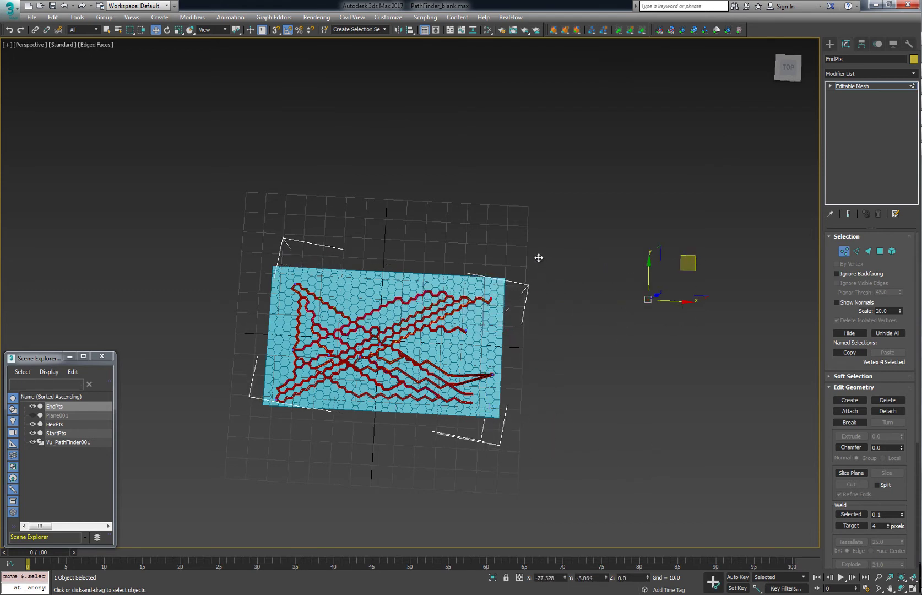
left_click(849, 89)
Step: Check the paths for height offsets, and reset the Z position of the raised and the lowered EndPts vertex to 0
left_click(77, 443)
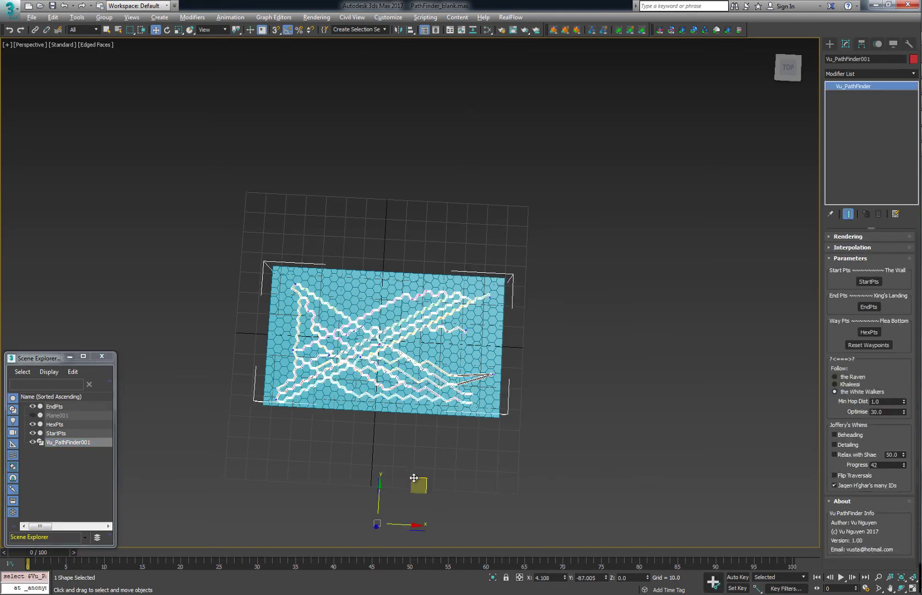
middle_click_drag(413, 478, 461, 351, "alt")
left_click(55, 407)
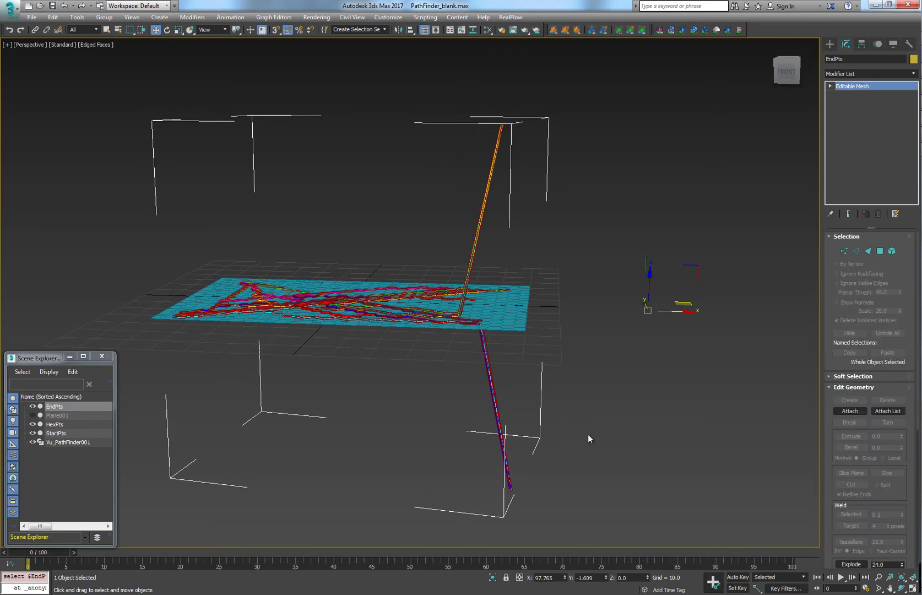
left_click(844, 251)
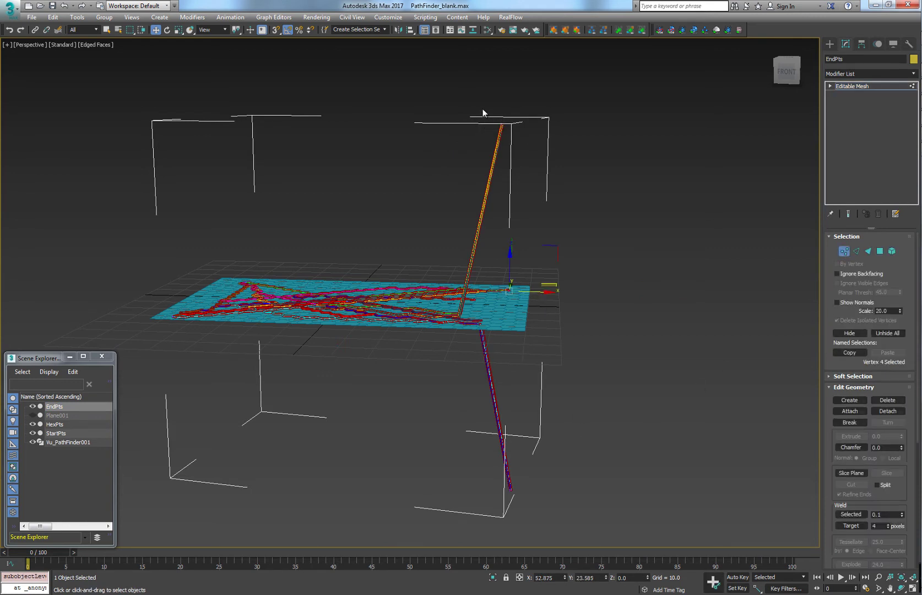
right_click(648, 577)
left_click(510, 490)
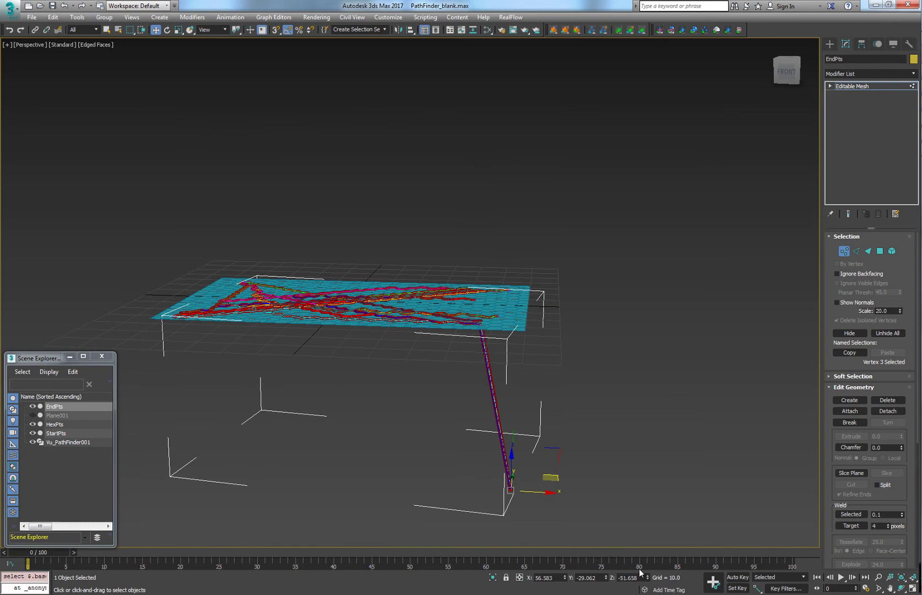
right_click(647, 577)
left_click(585, 539)
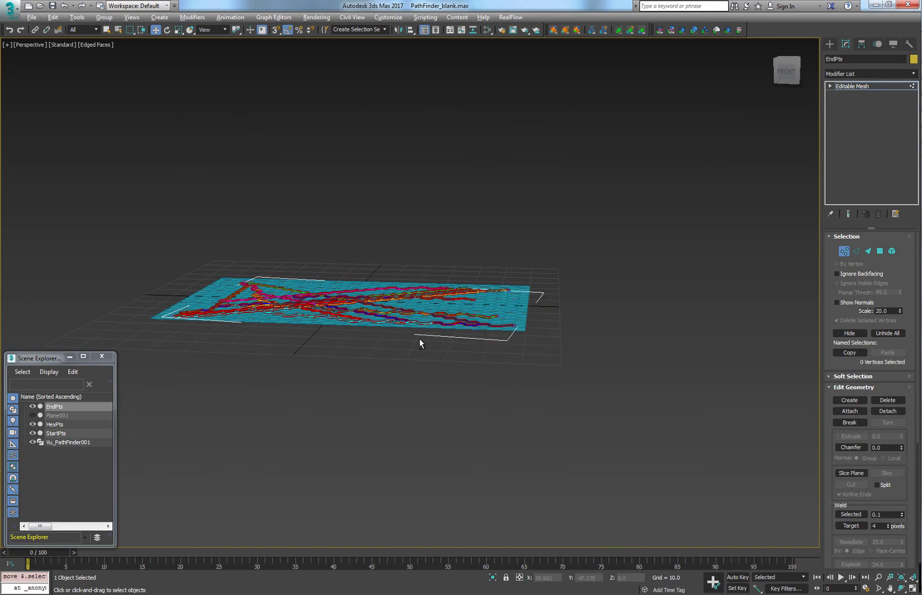
Step: Reselect the path shape, turn off the edged-faces display and set Progress to 40
middle_click_drag(419, 339, 432, 394, "alt")
middle_click_drag(356, 327, 411, 311)
scroll(405, 324, "up", 3)
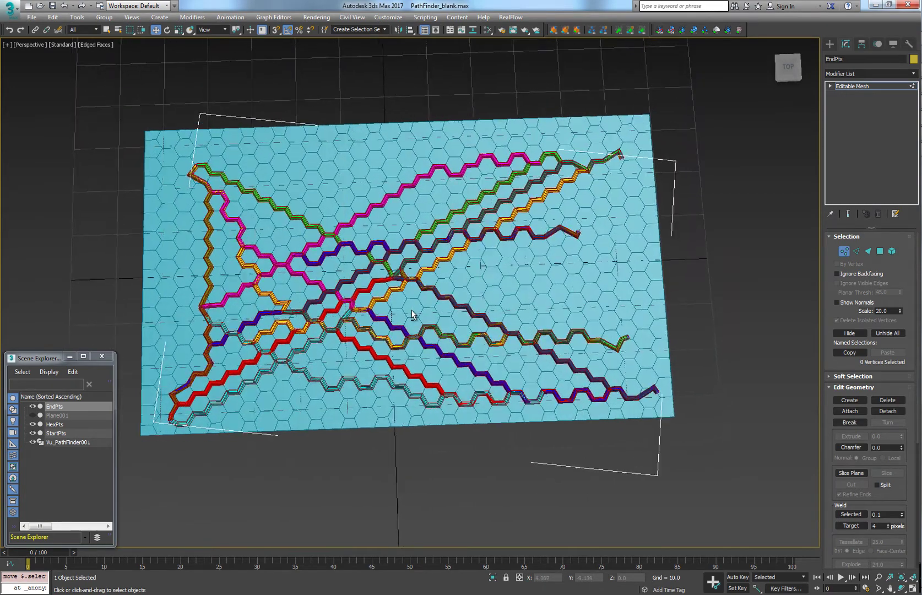
left_click(88, 442)
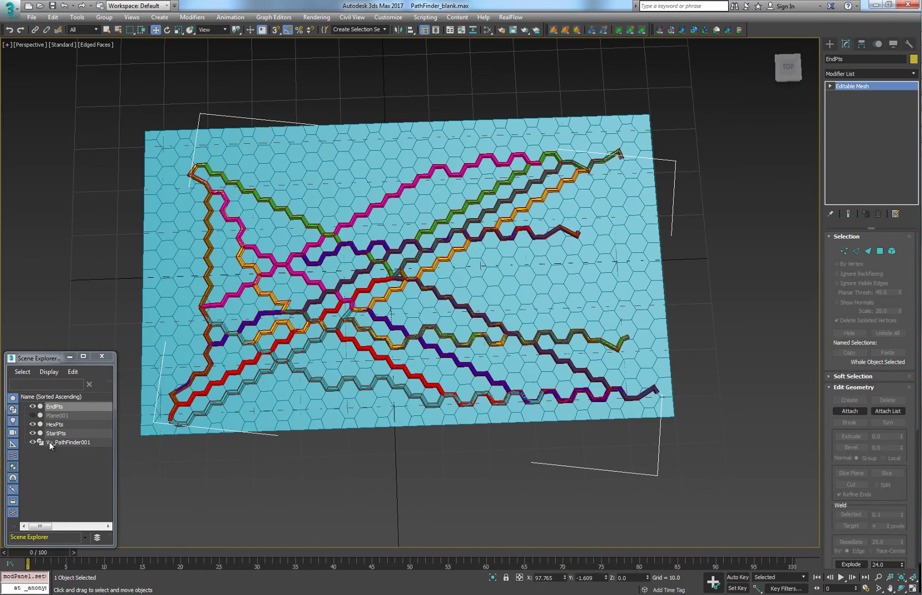
middle_click_drag(529, 537, 517, 466, "alt")
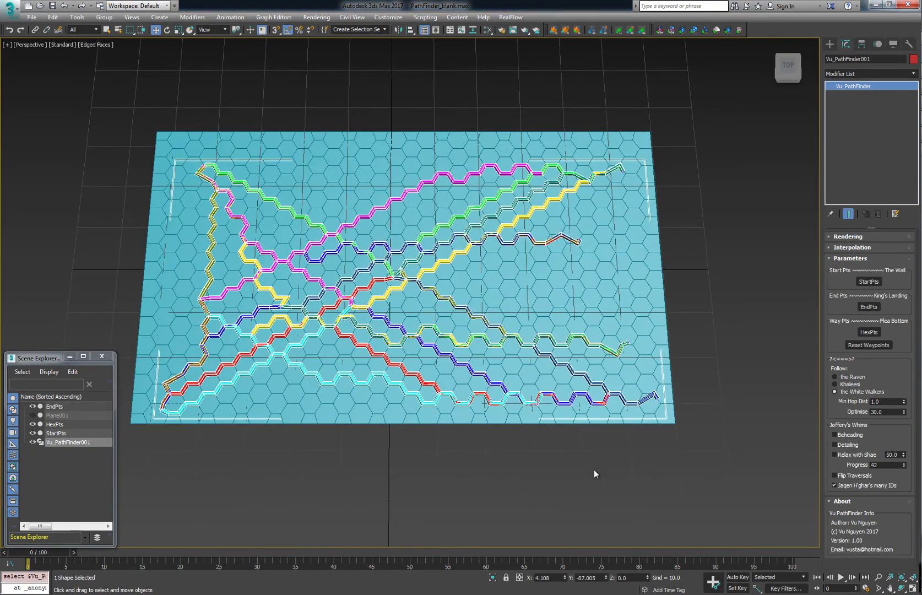
key("F4")
mouse_move(904, 467)
left_mouse_down()
mouse_move(904, 487)
mouse_move(905, 465)
left_mouse_up()
middle_click_drag(413, 461, 421, 416)
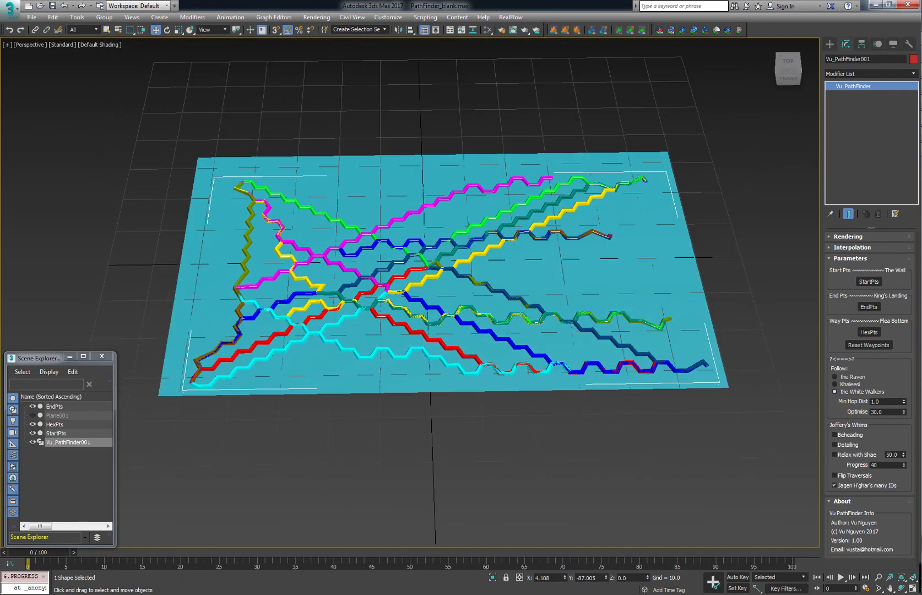